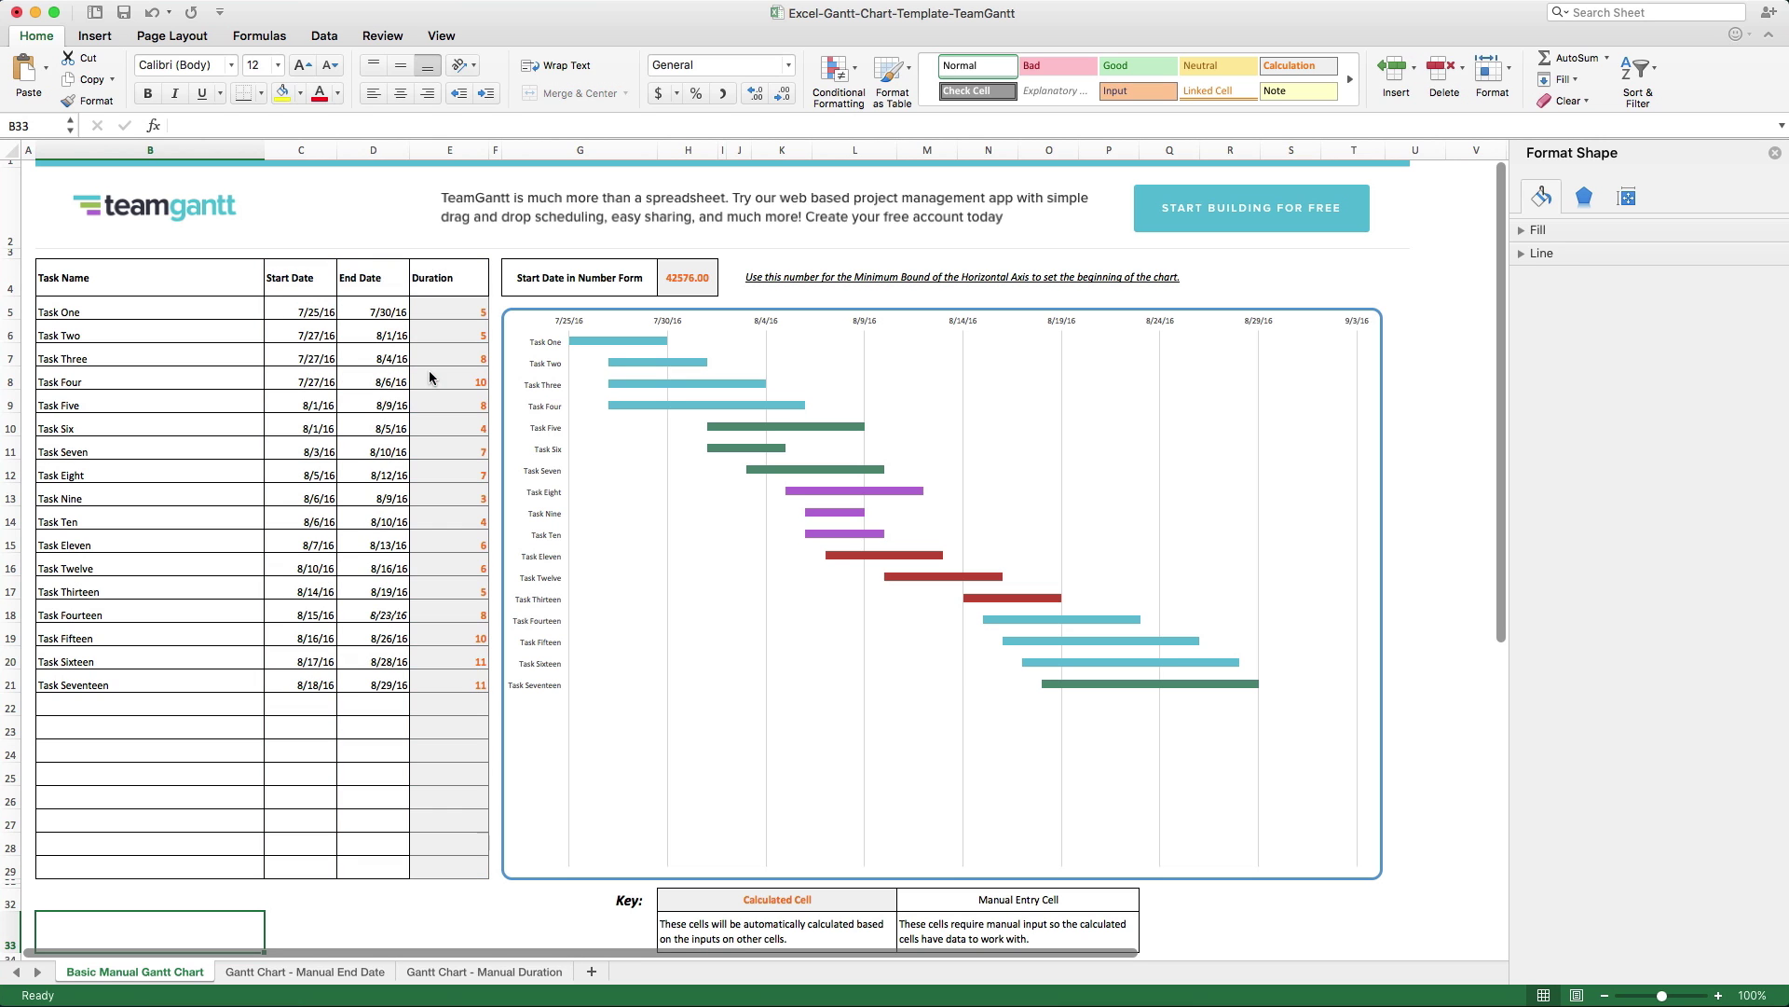
Step: Show the Gantt Chart - Manual End Date sheet with its completion columns
click(300, 968)
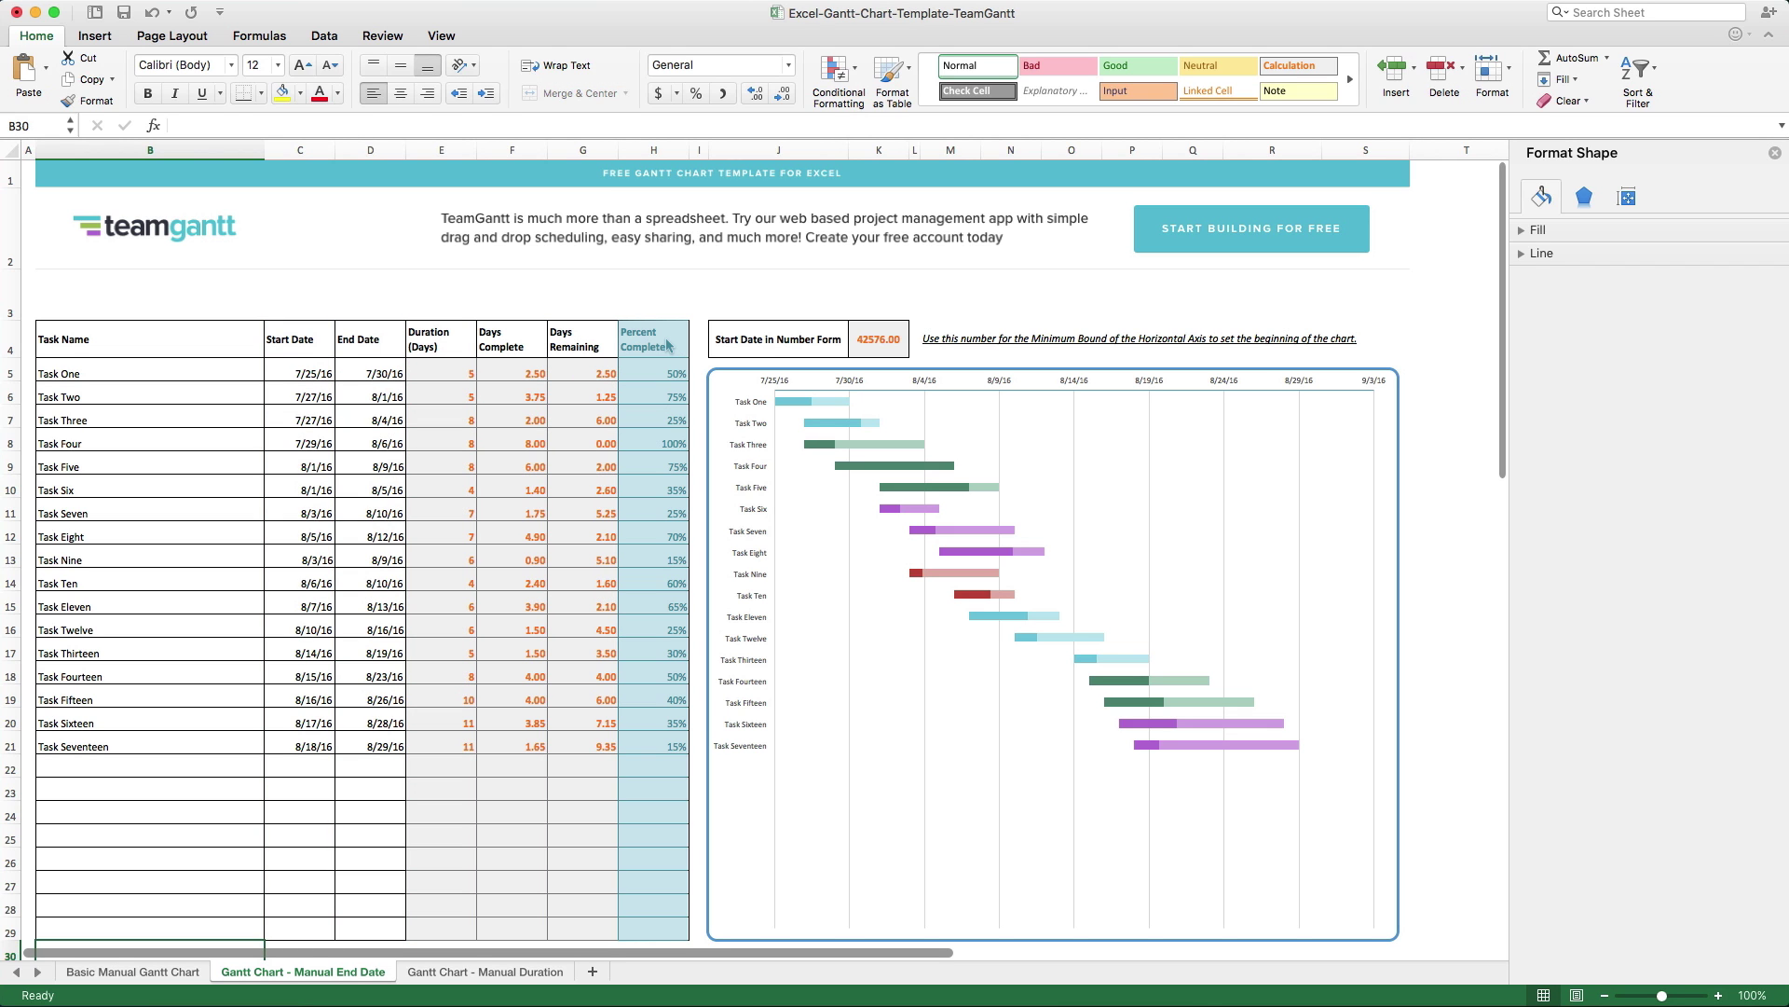
Step: Glance at the Manual Duration sheet, then return to the Basic Manual Gantt Chart sheet
click(465, 971)
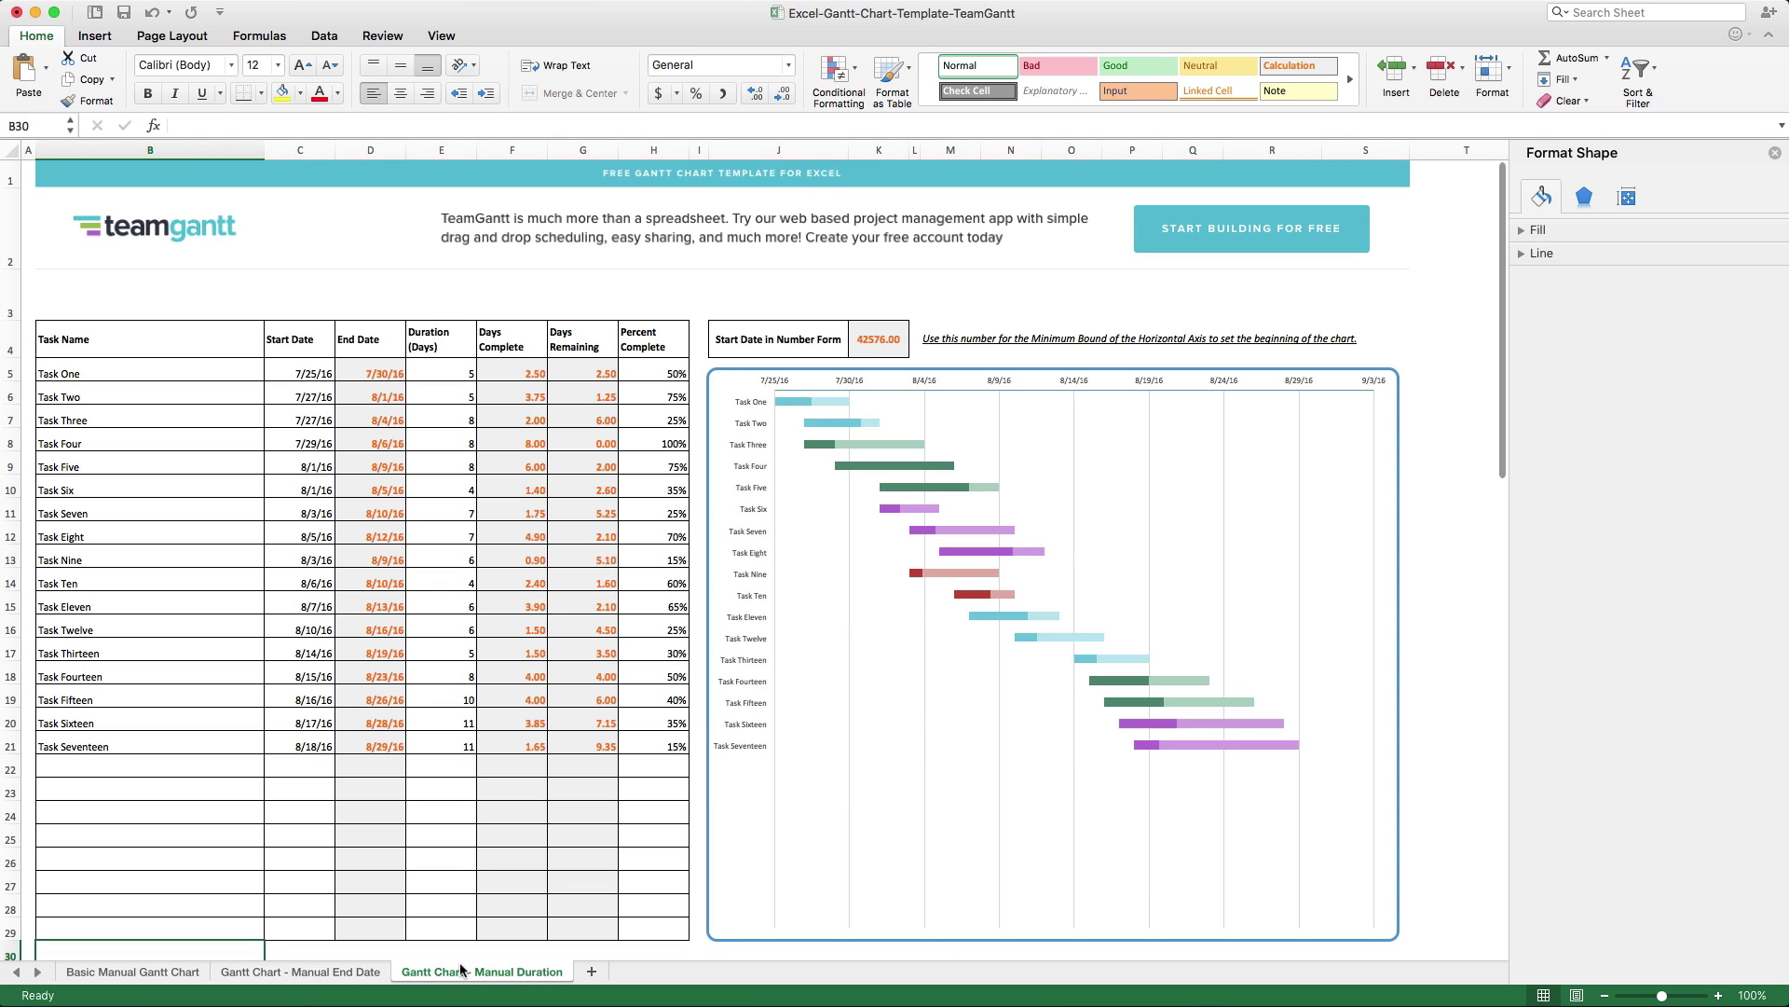
click(133, 970)
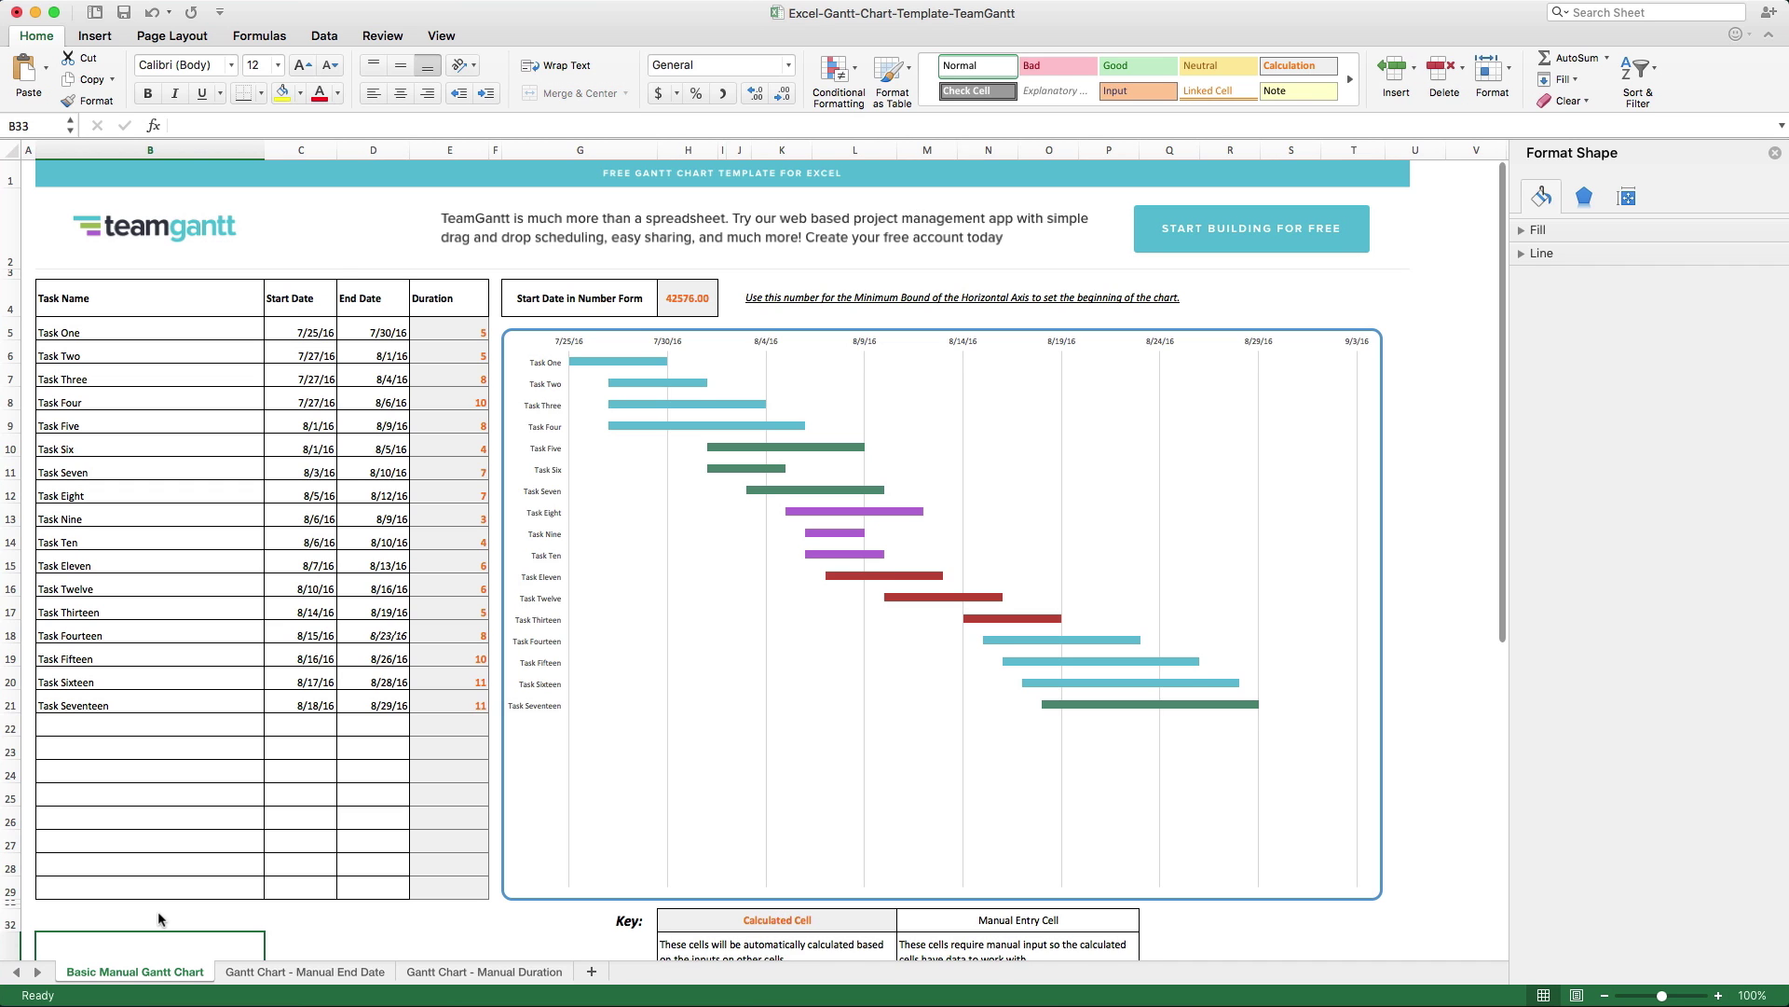
scroll(158, 910, down, 1)
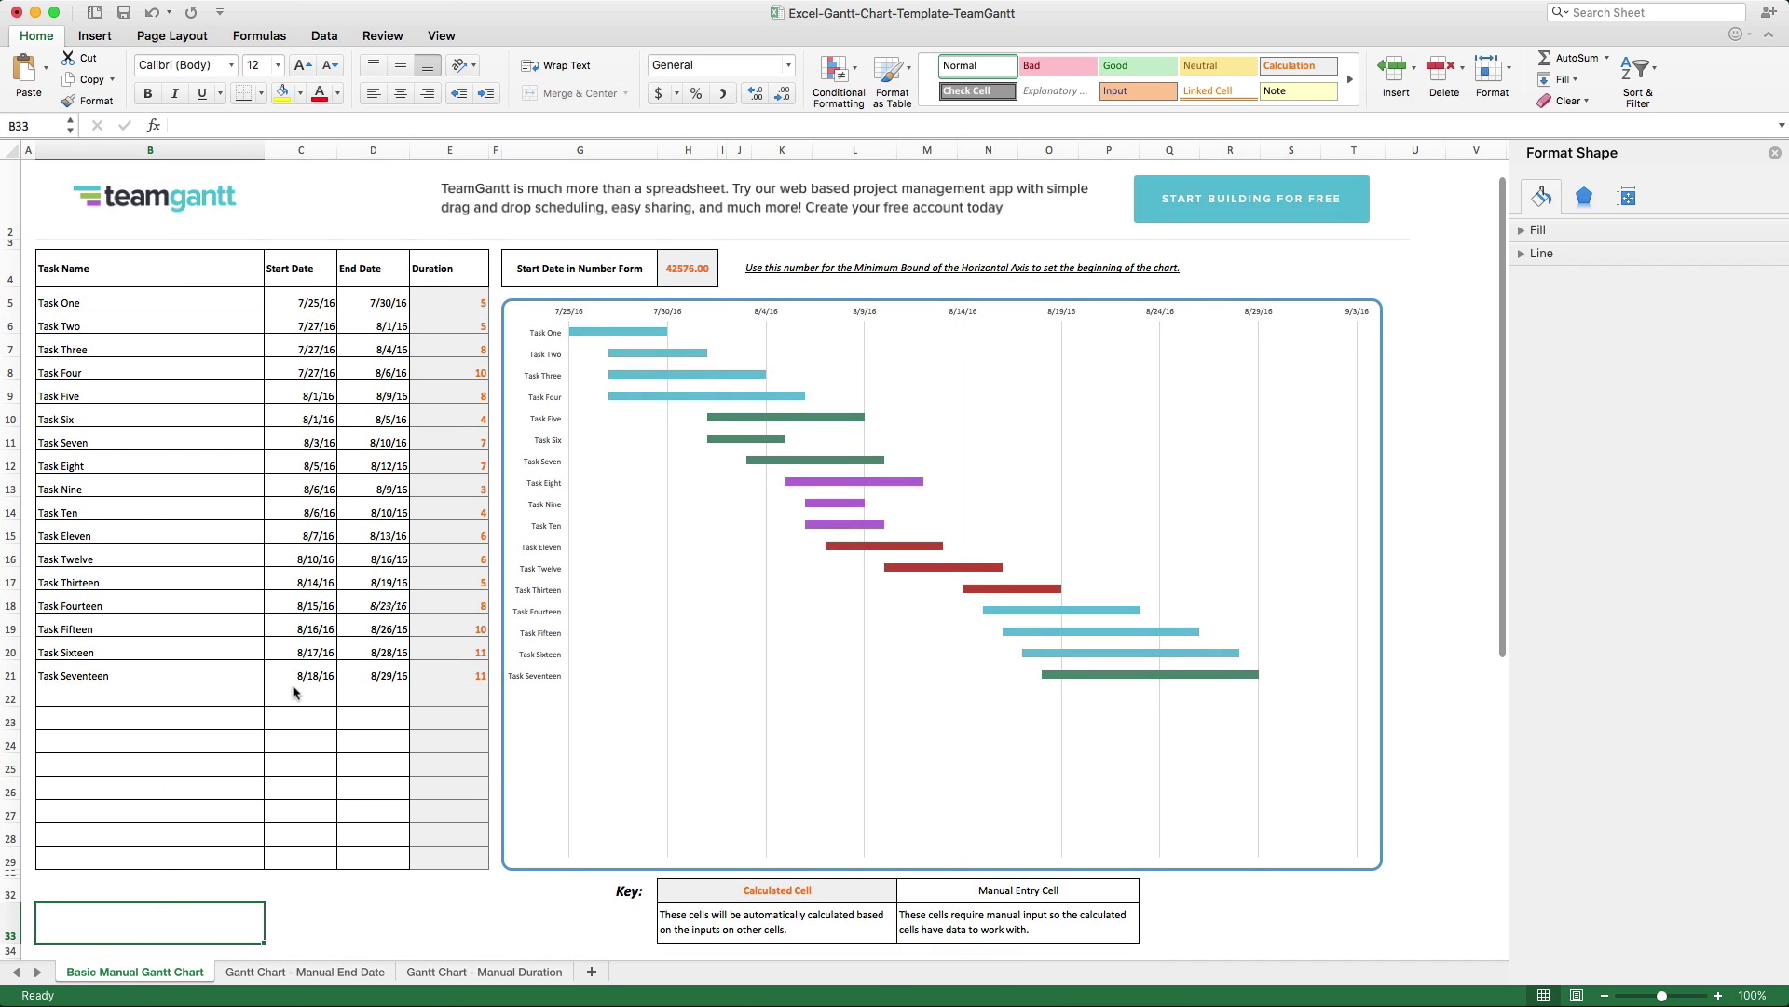
Step: Inspect end date cells D22 and D18, the duration formula in E5 and the start date number in H4
click(367, 695)
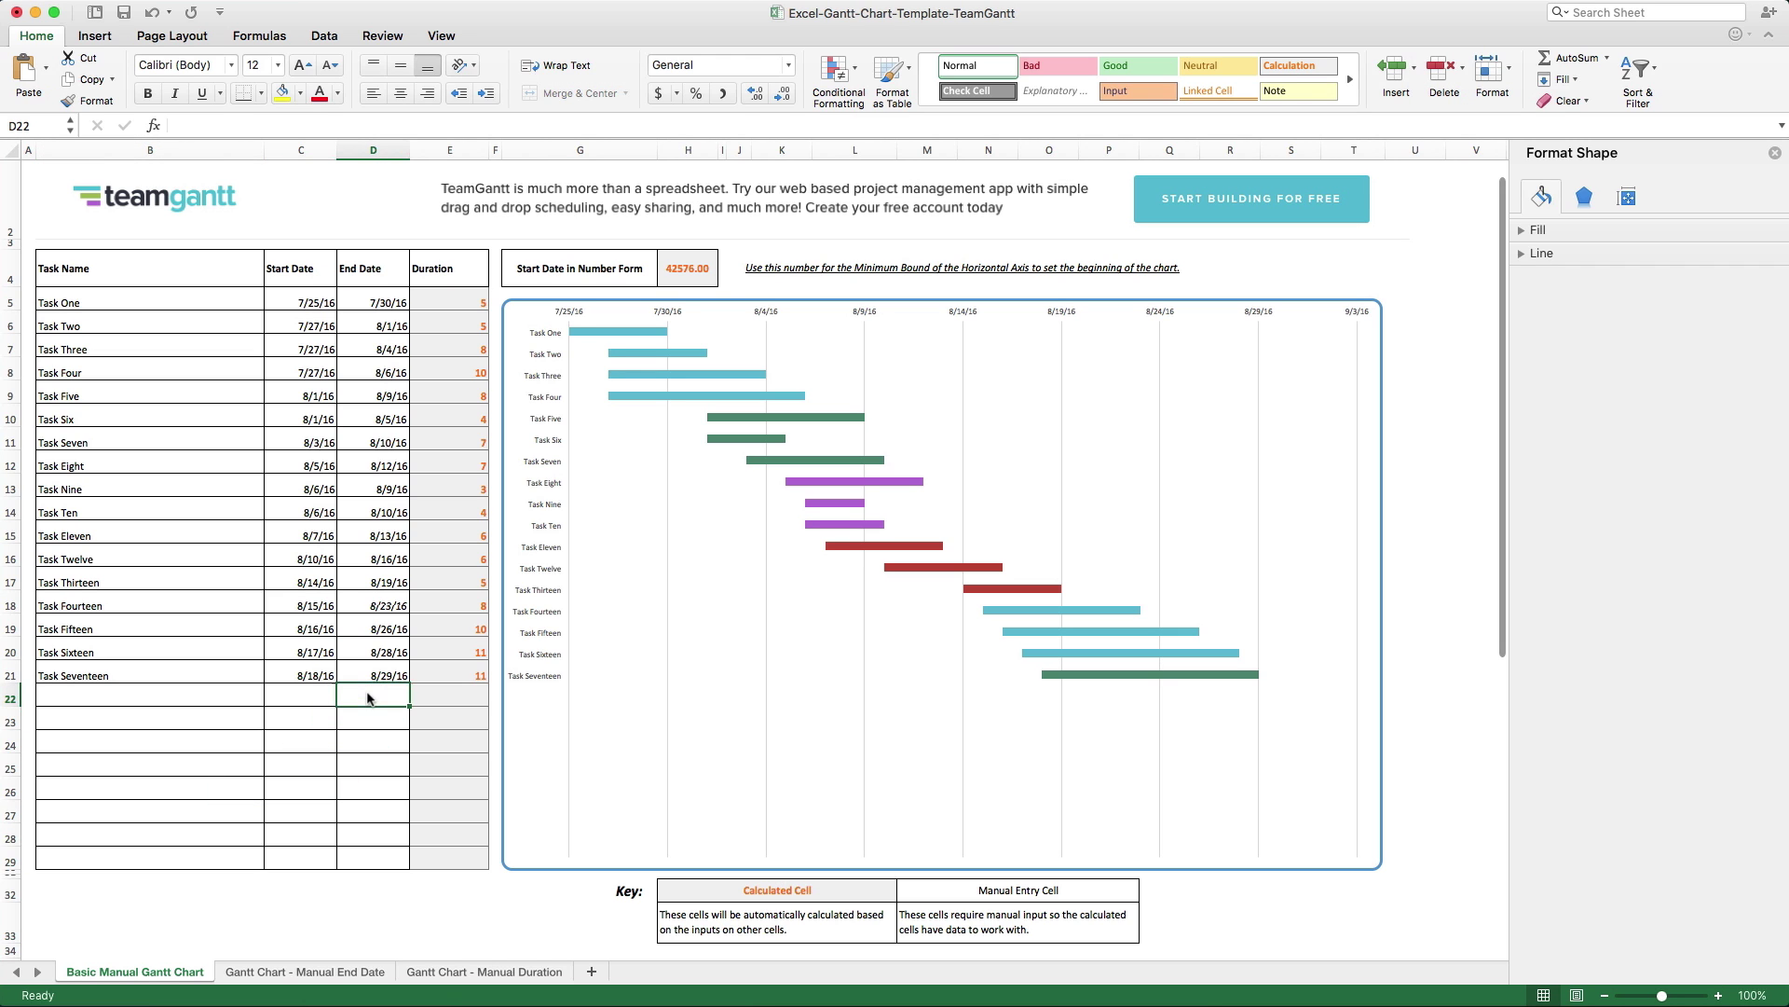
click(380, 609)
click(381, 690)
click(454, 304)
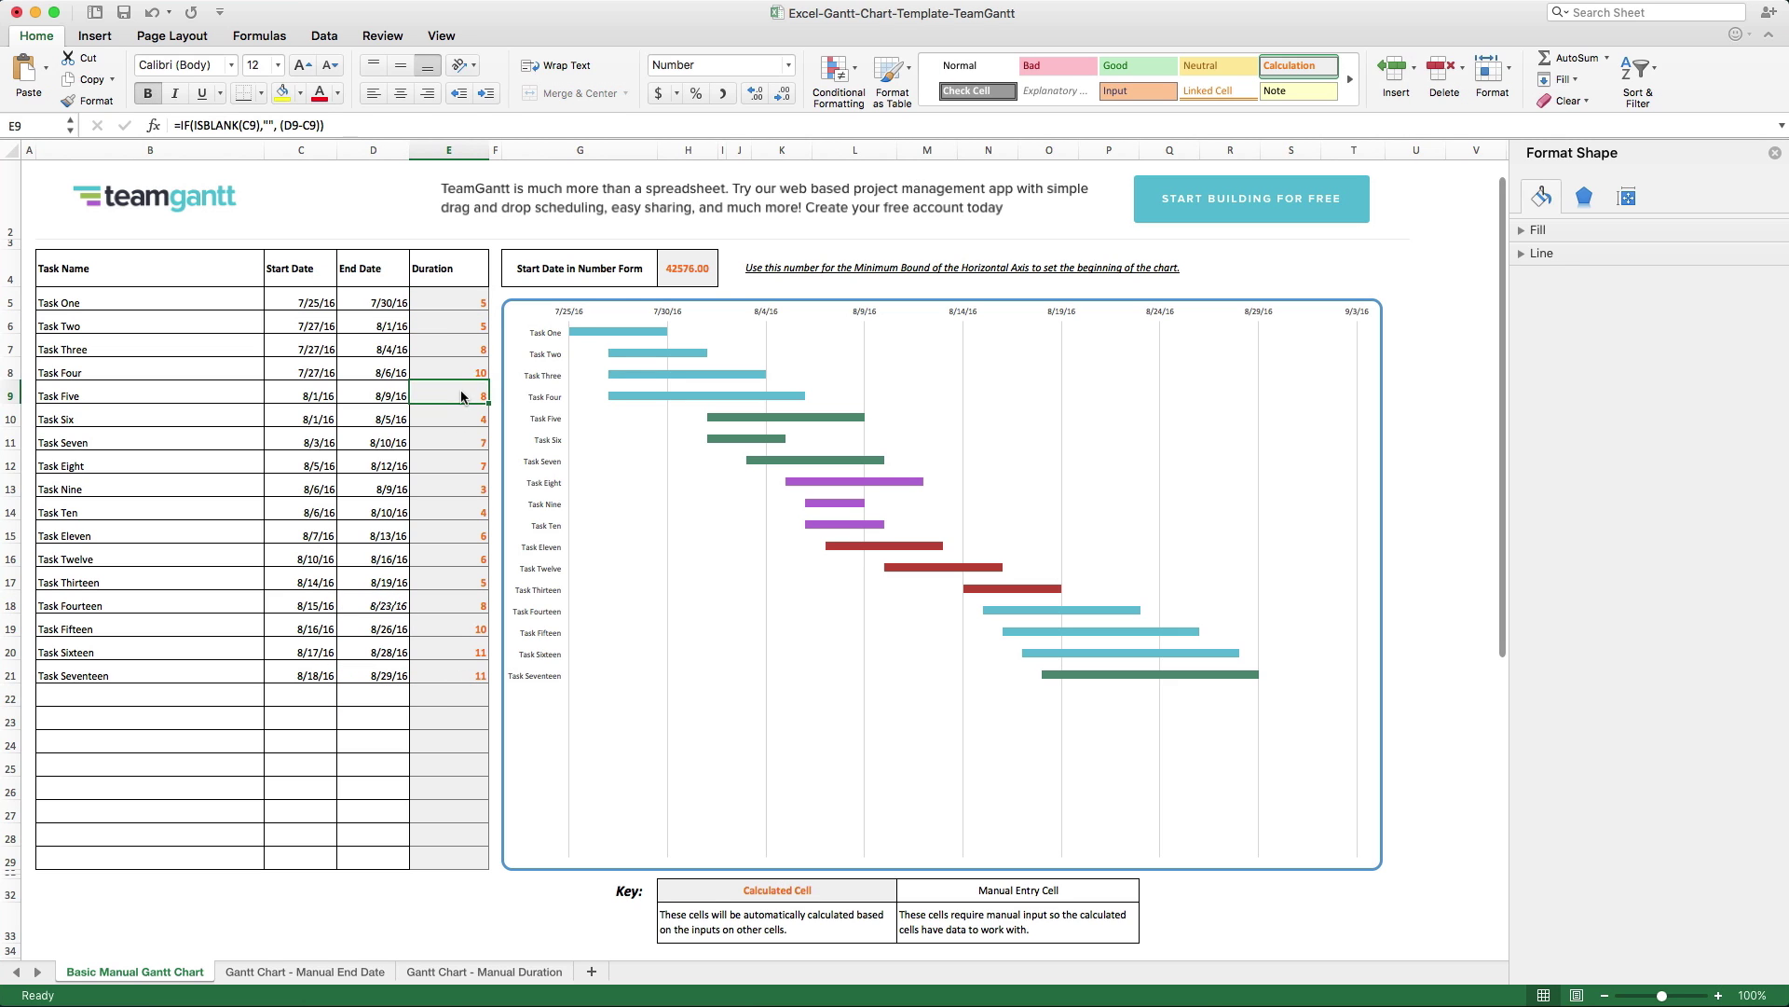
click(681, 281)
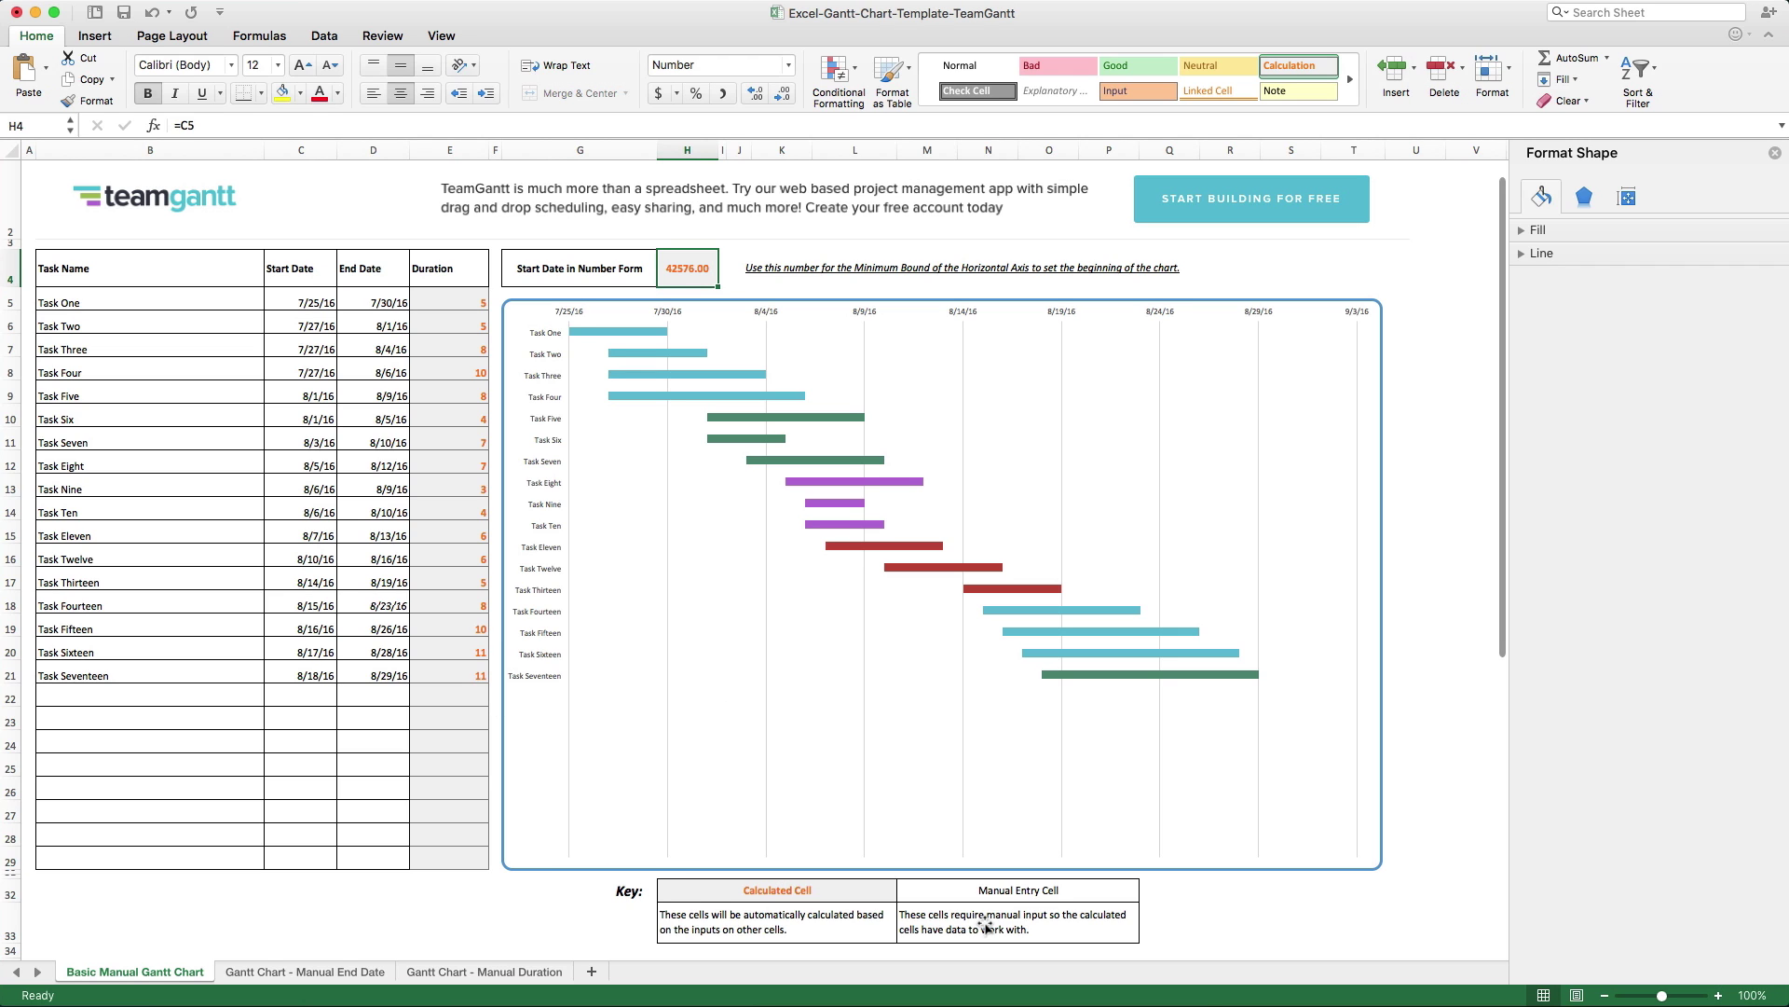
click(111, 890)
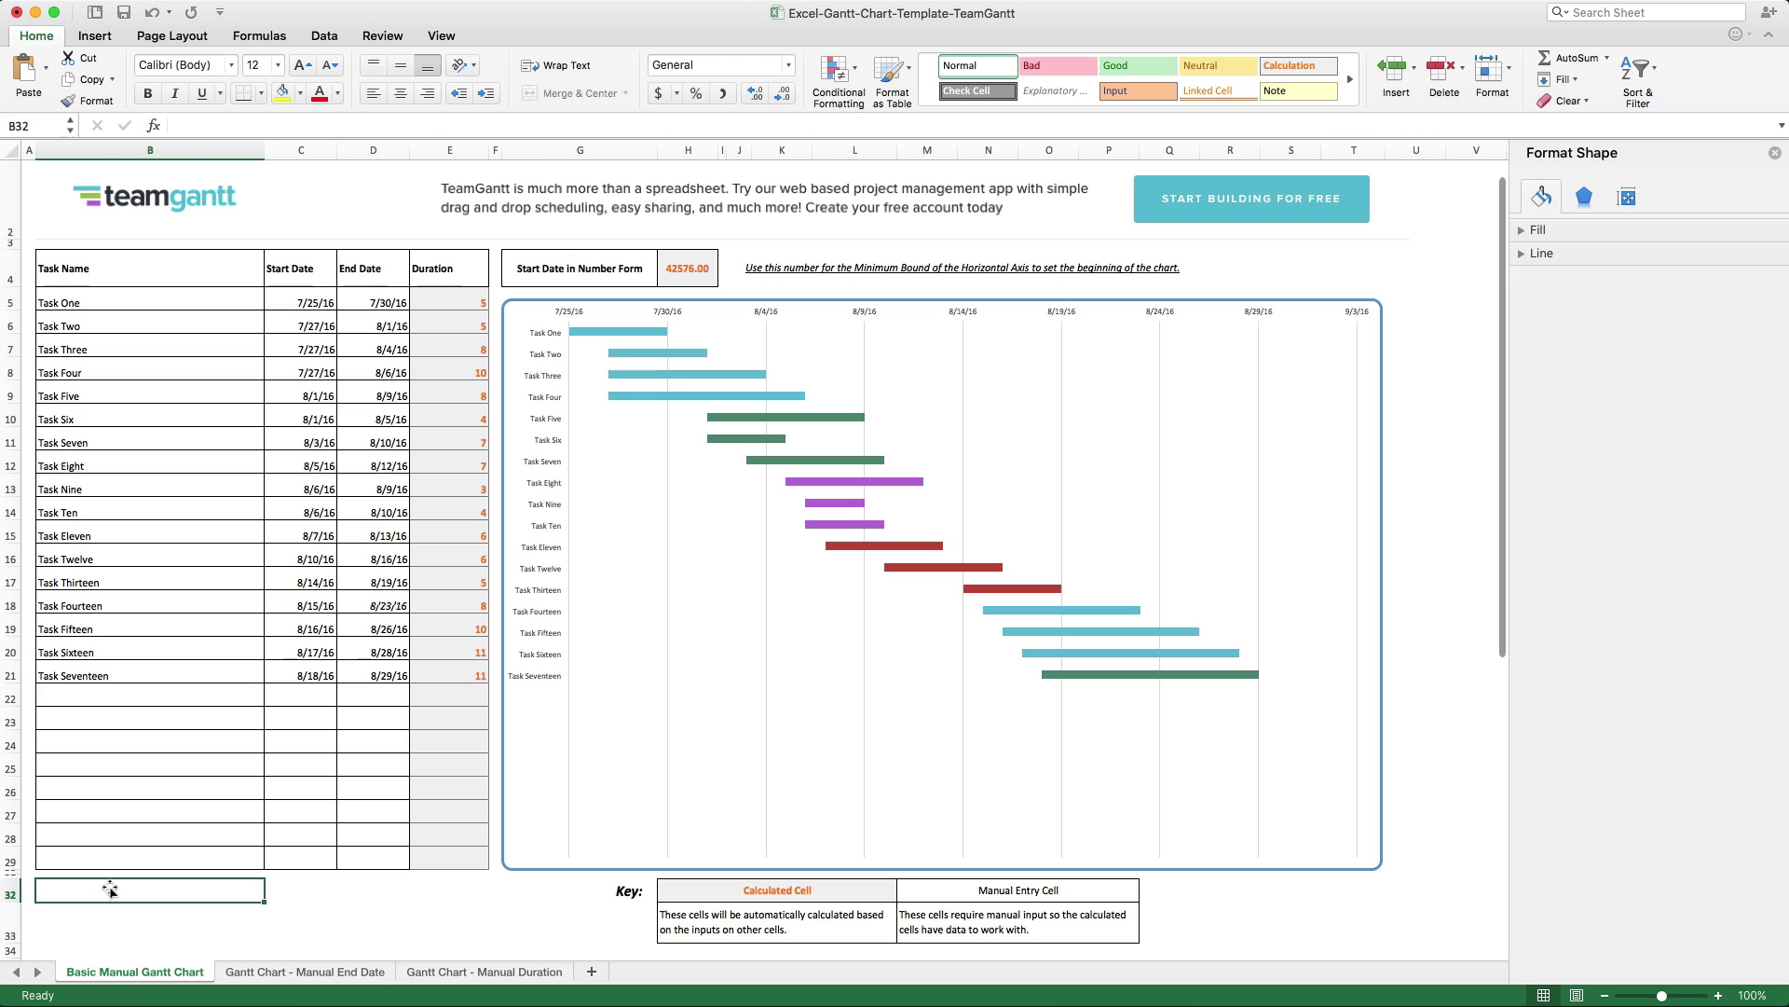
click(676, 279)
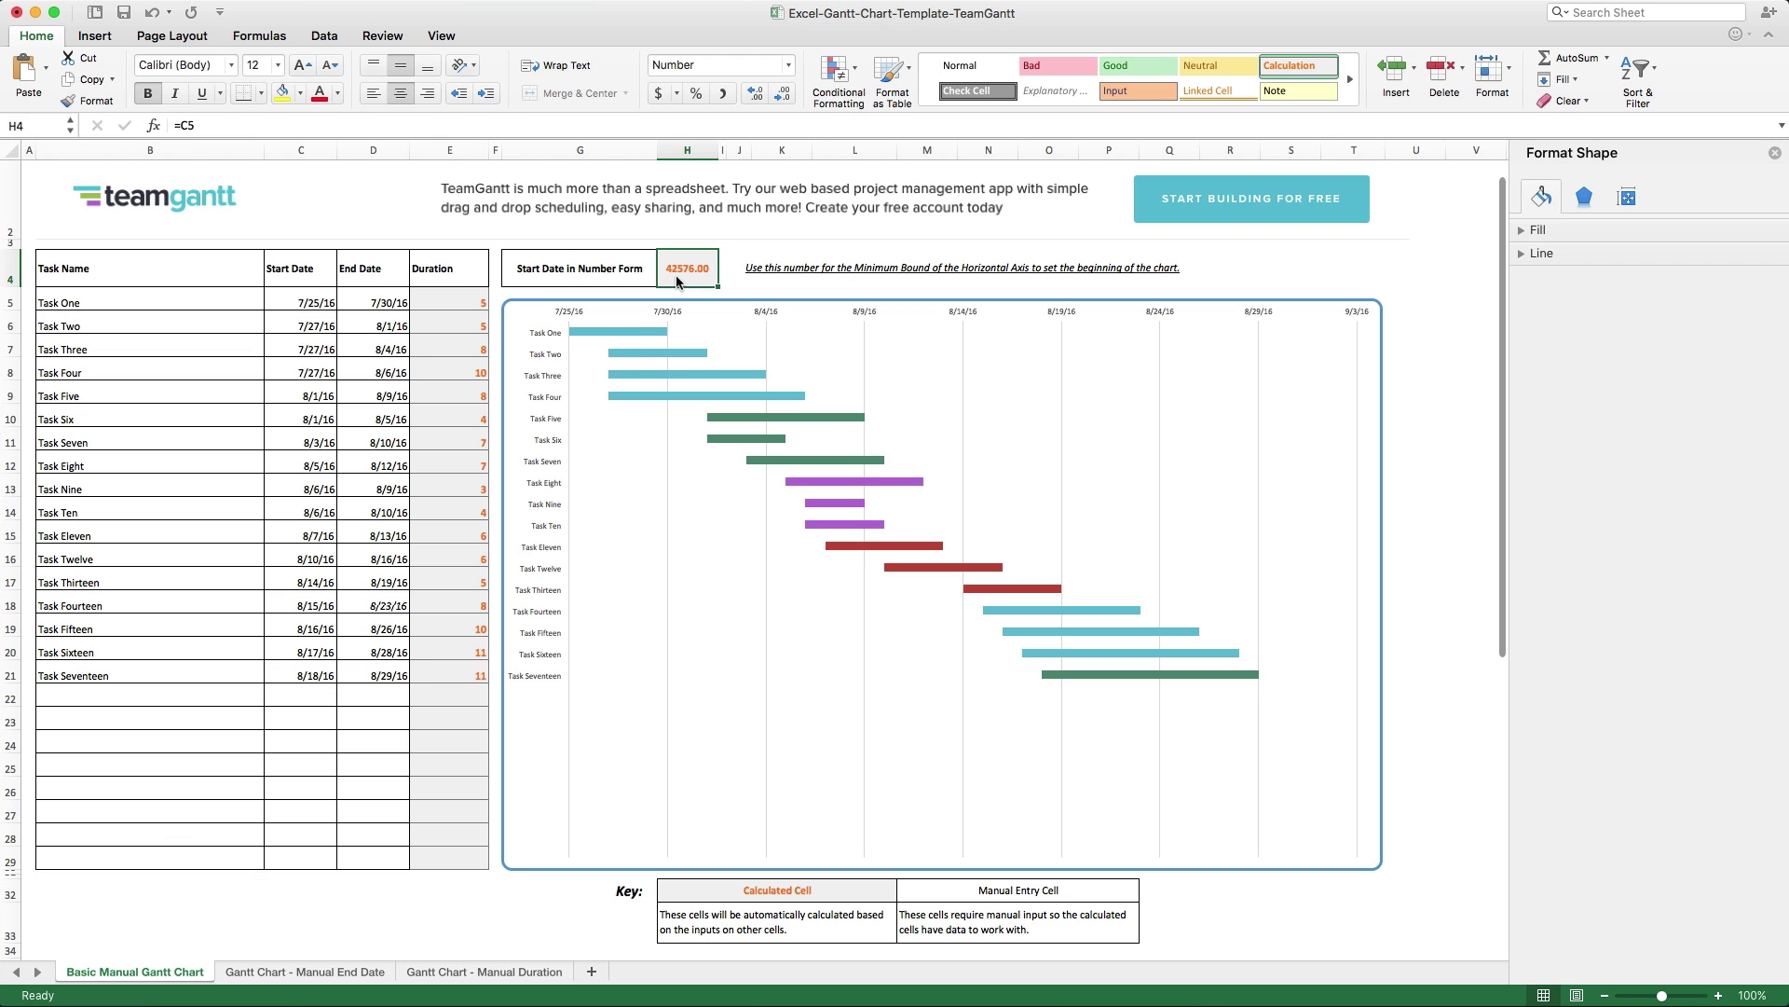
Step: Show the chart's date axis settings with minimum bound 42576.0 matching the start date number
double_click(578, 317)
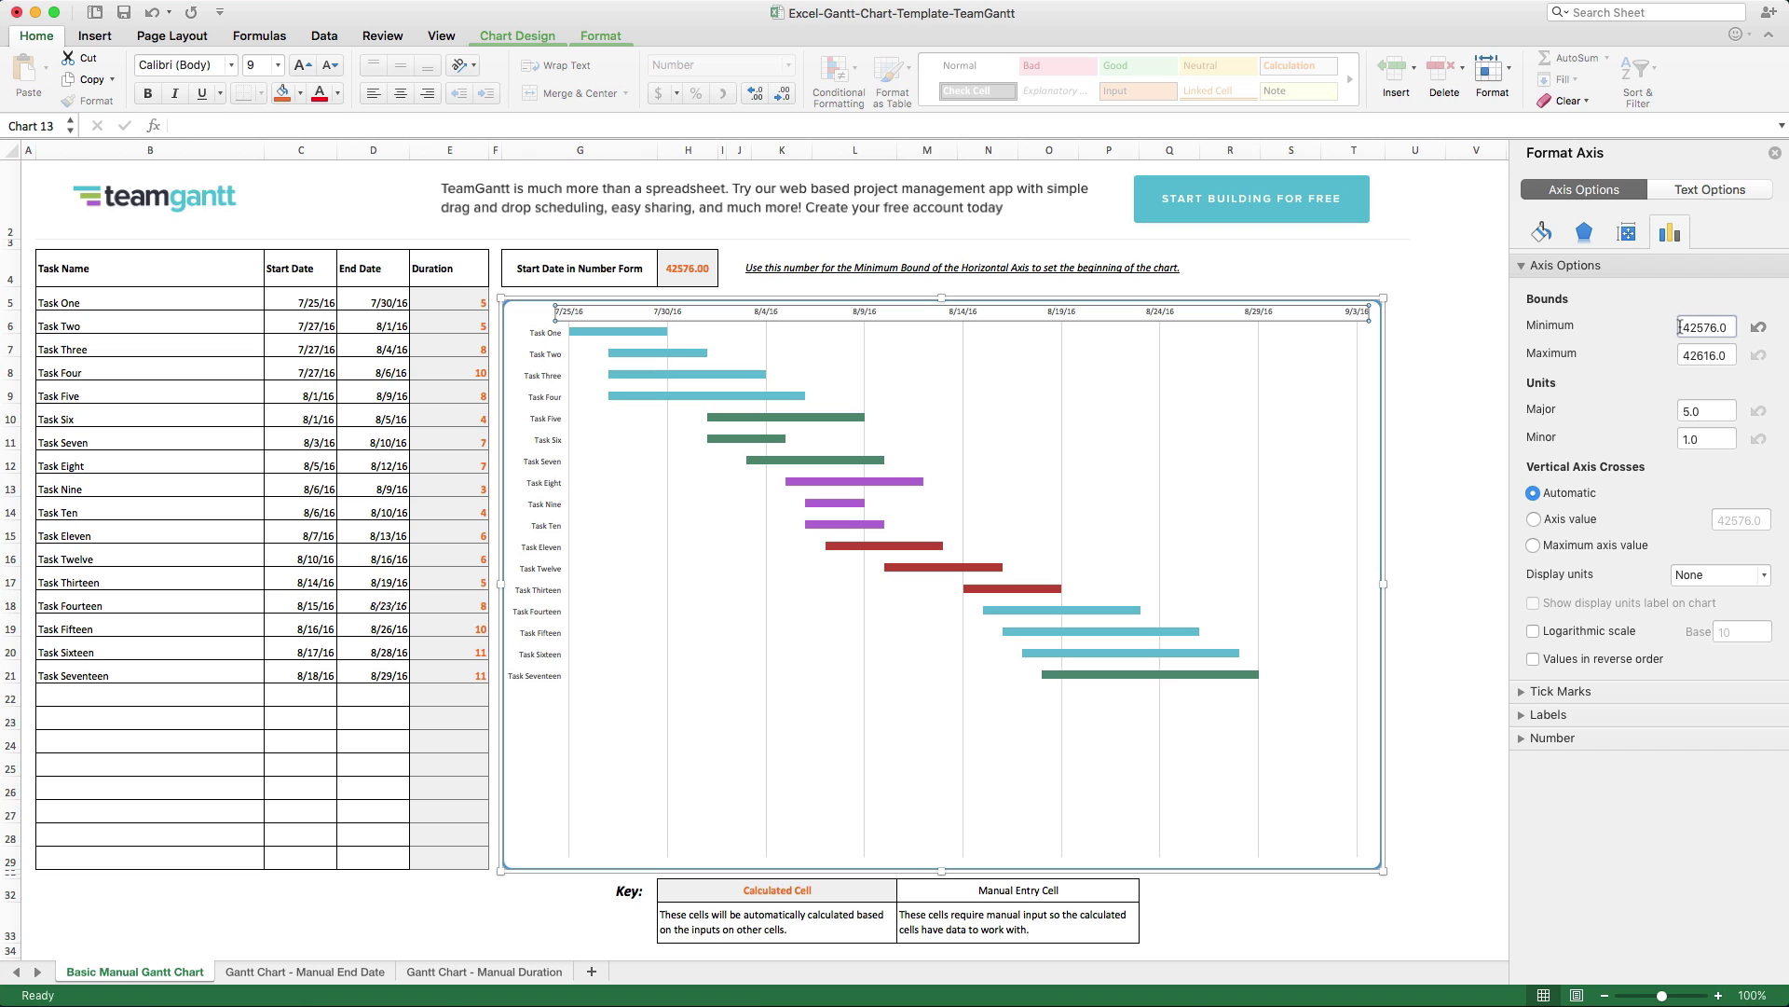
drag(1681, 326, 1717, 326)
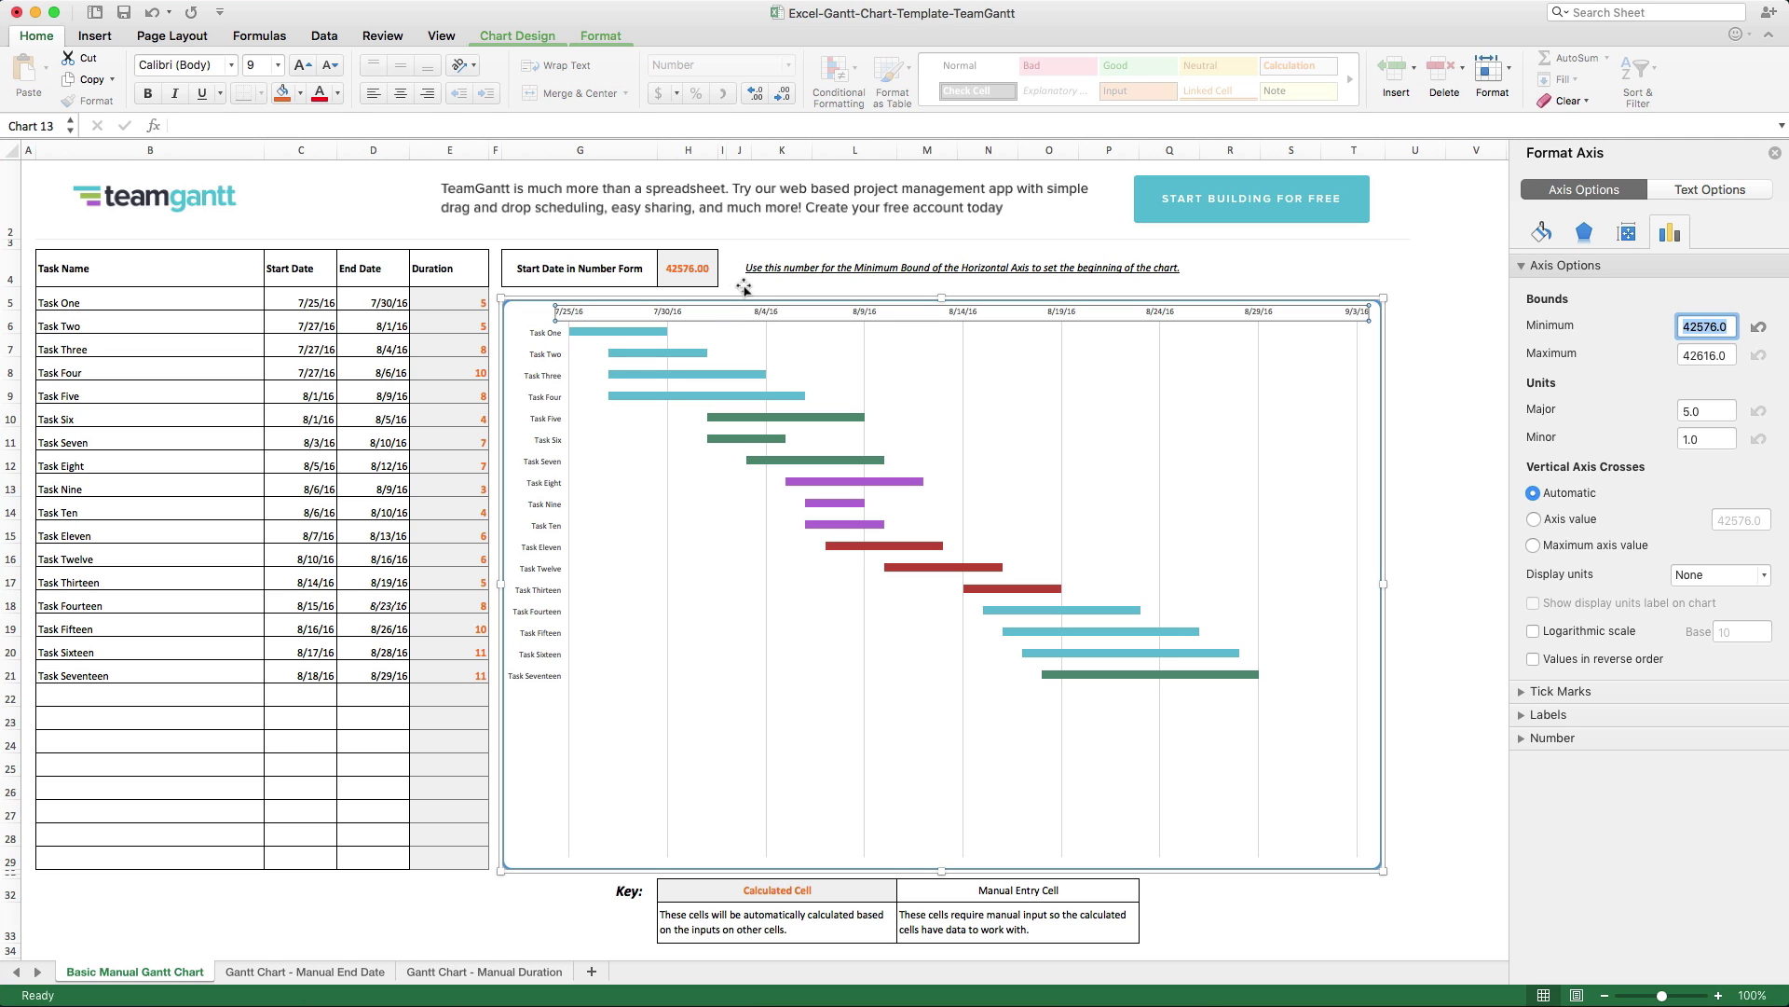
Step: Rename the first task to Wireframe ending 8/15/16, then show the Manual End Date sheet
click(150, 305)
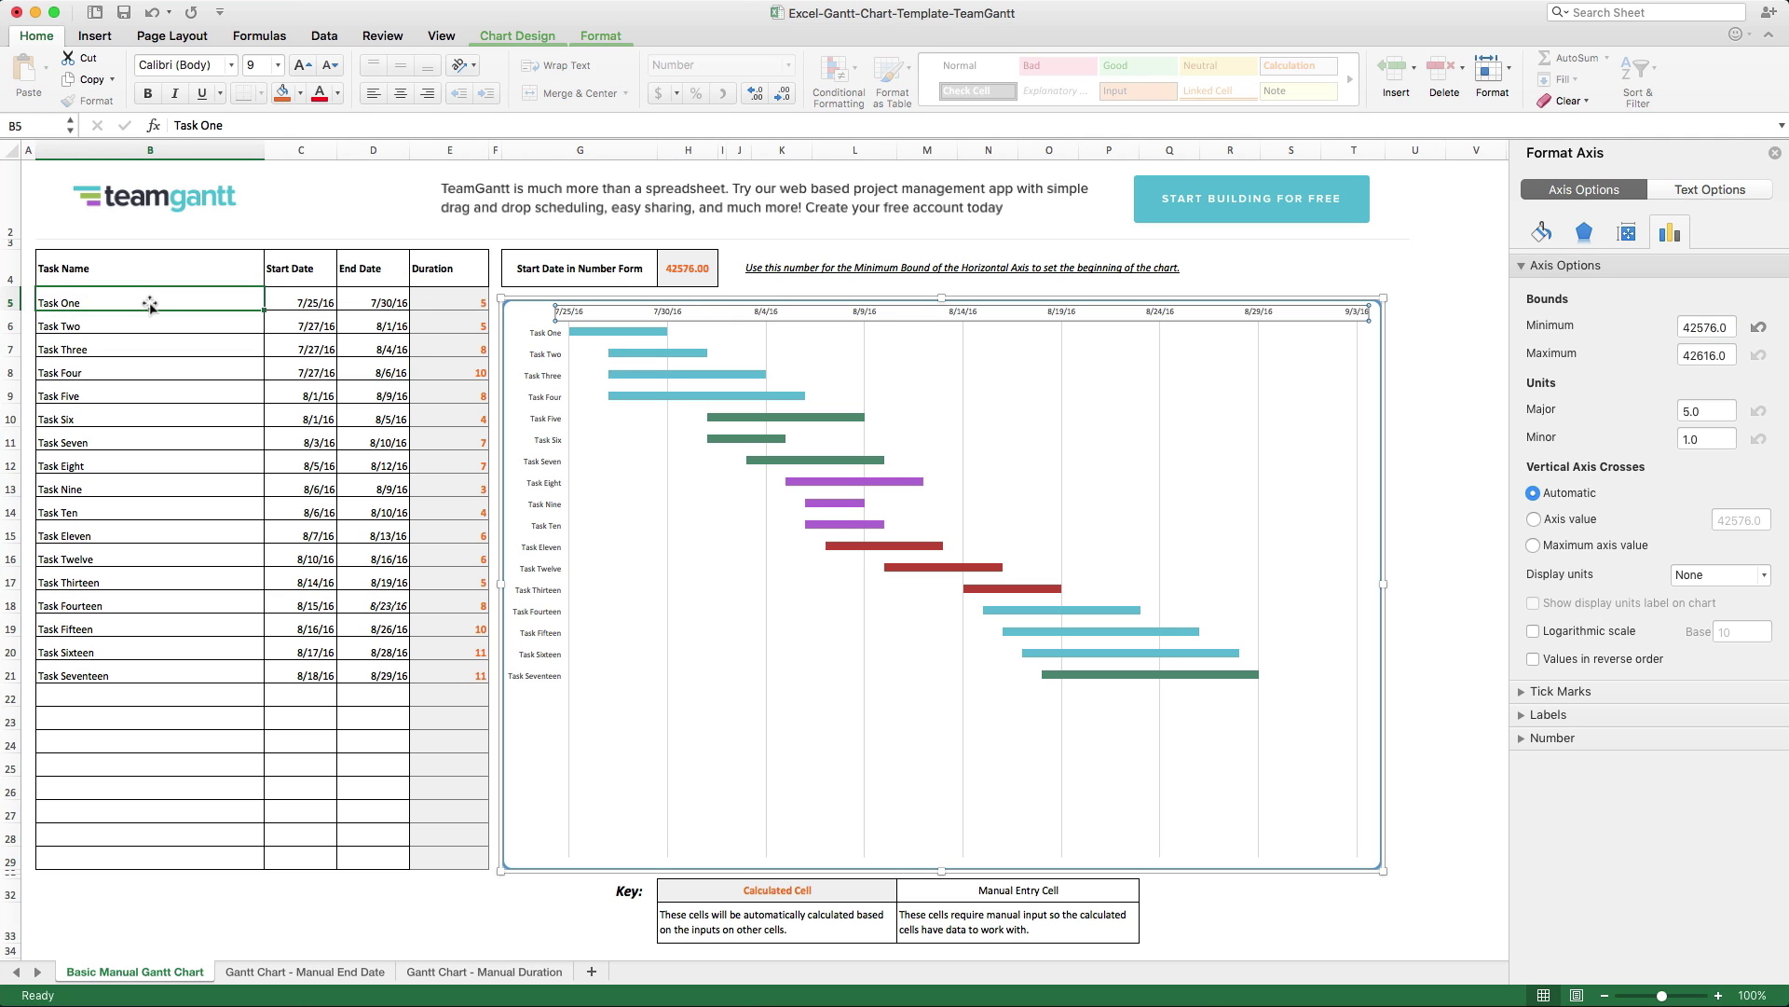
text(Wireframe)
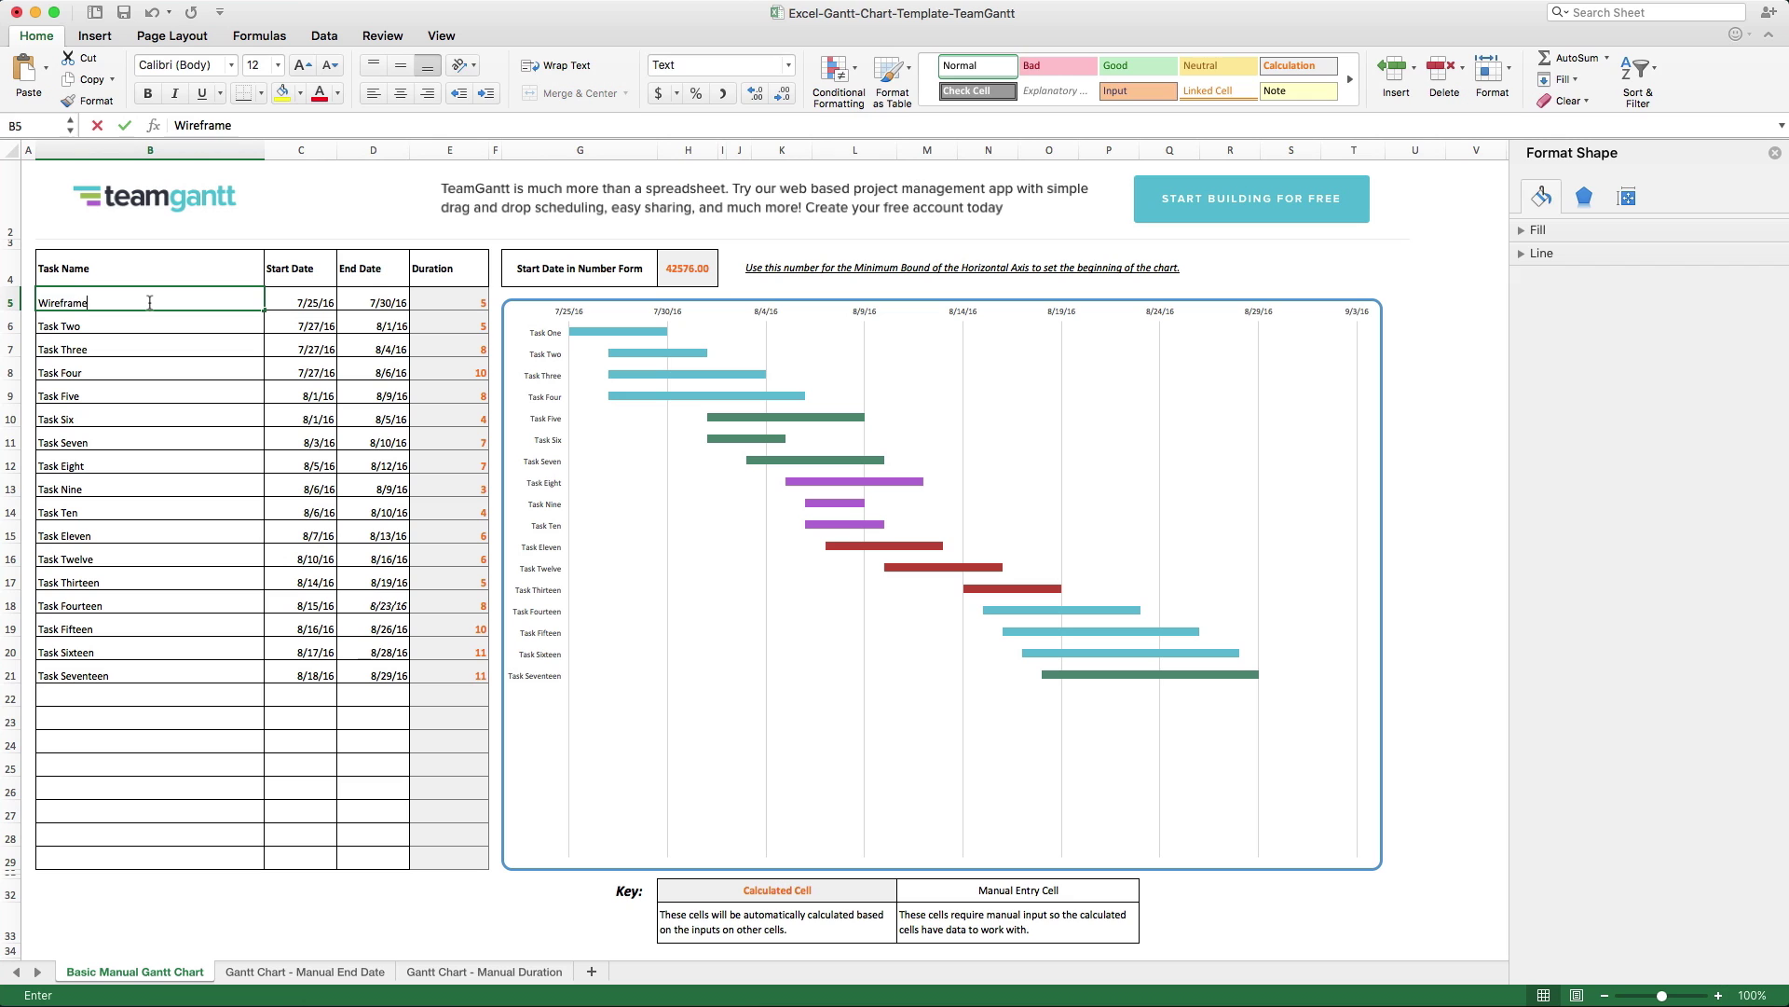
click(294, 301)
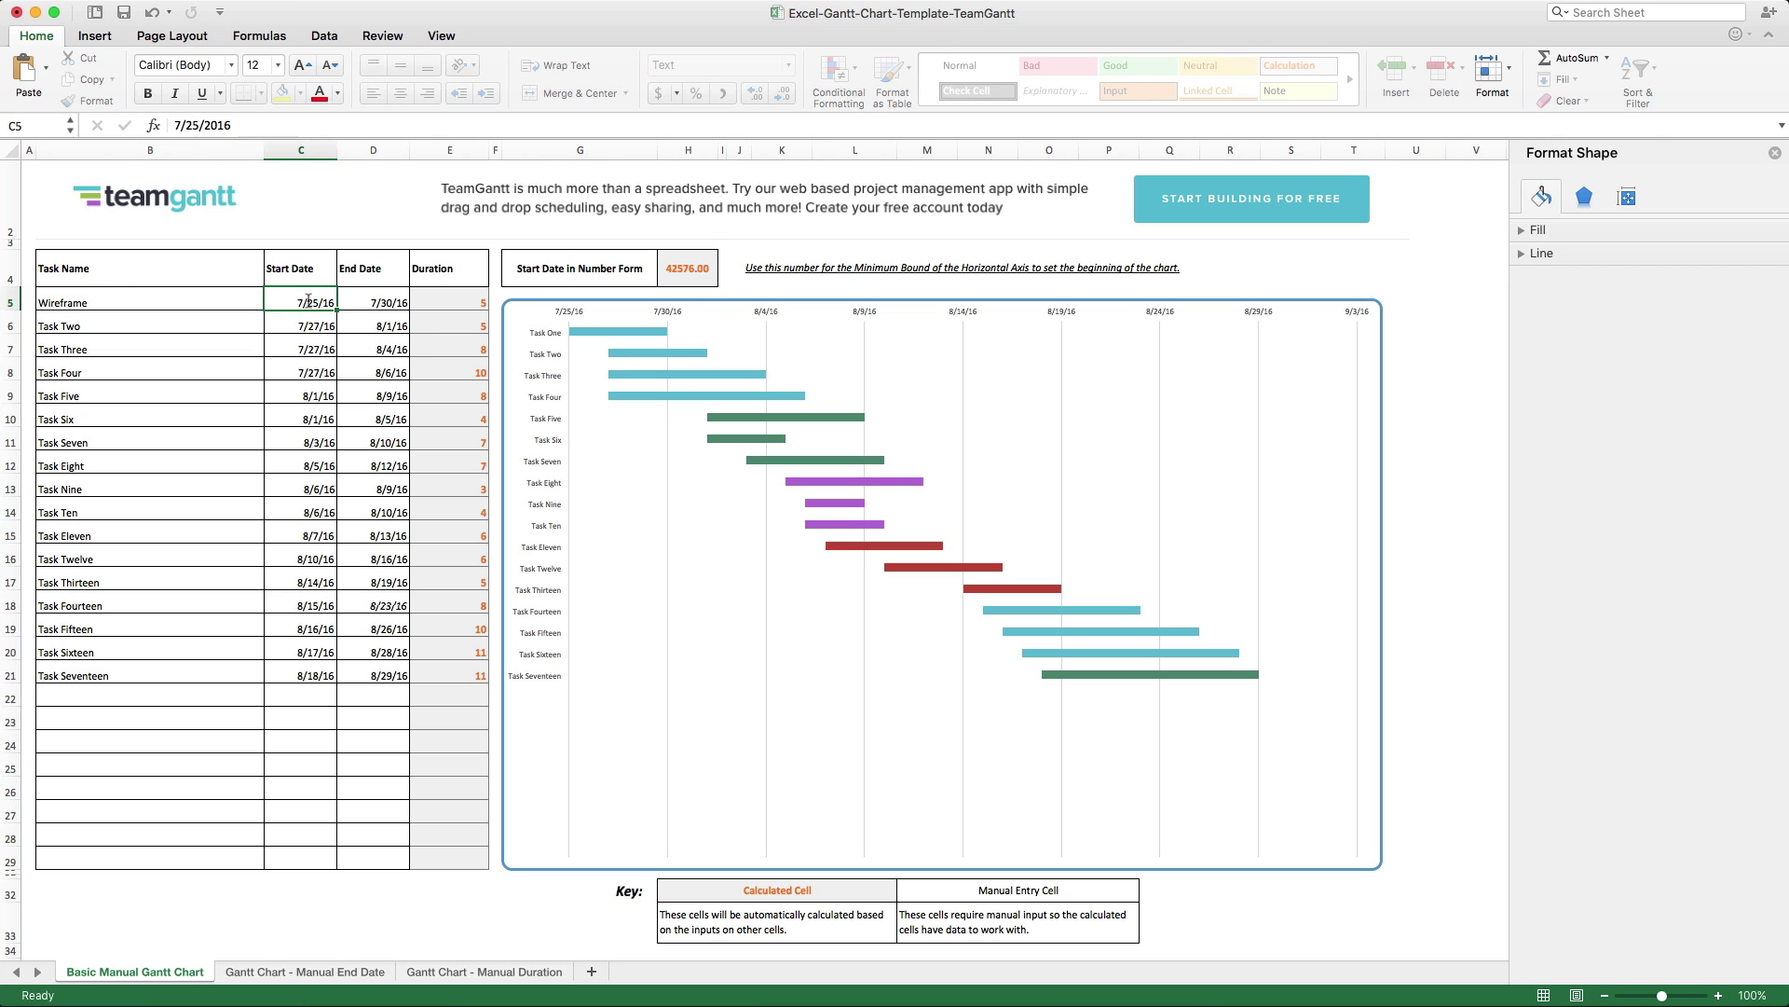
click(368, 303)
text(8)
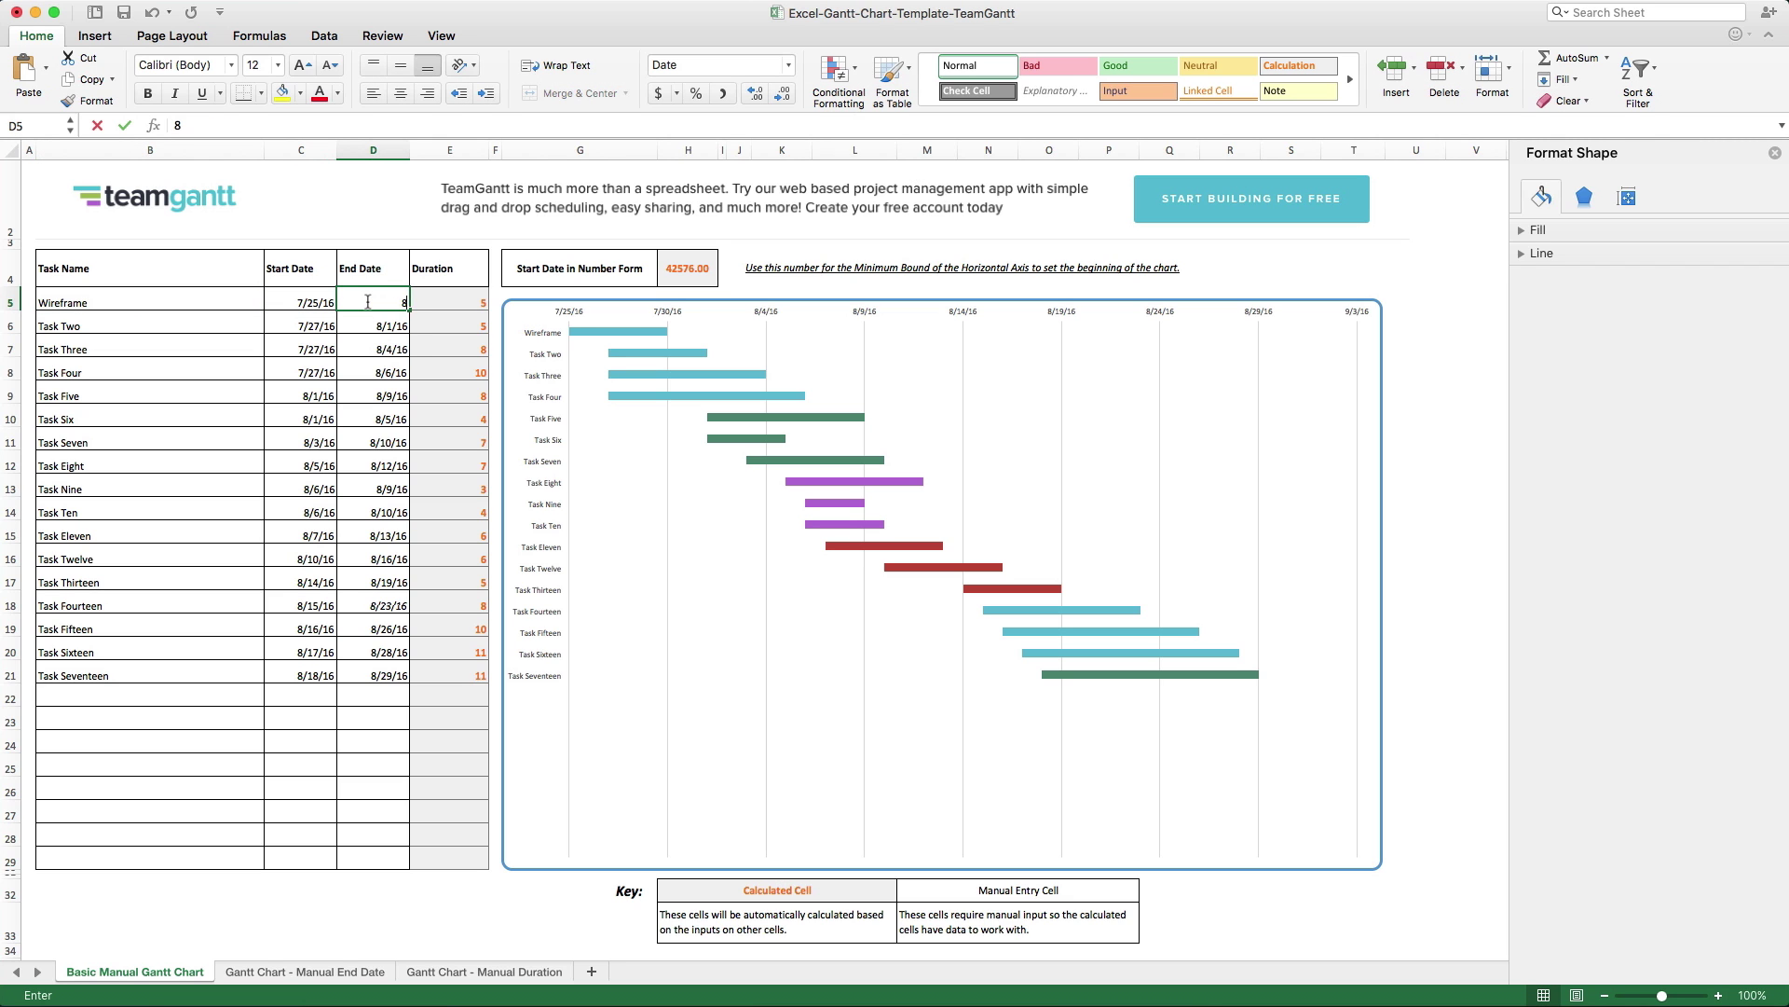
text(/15/1)
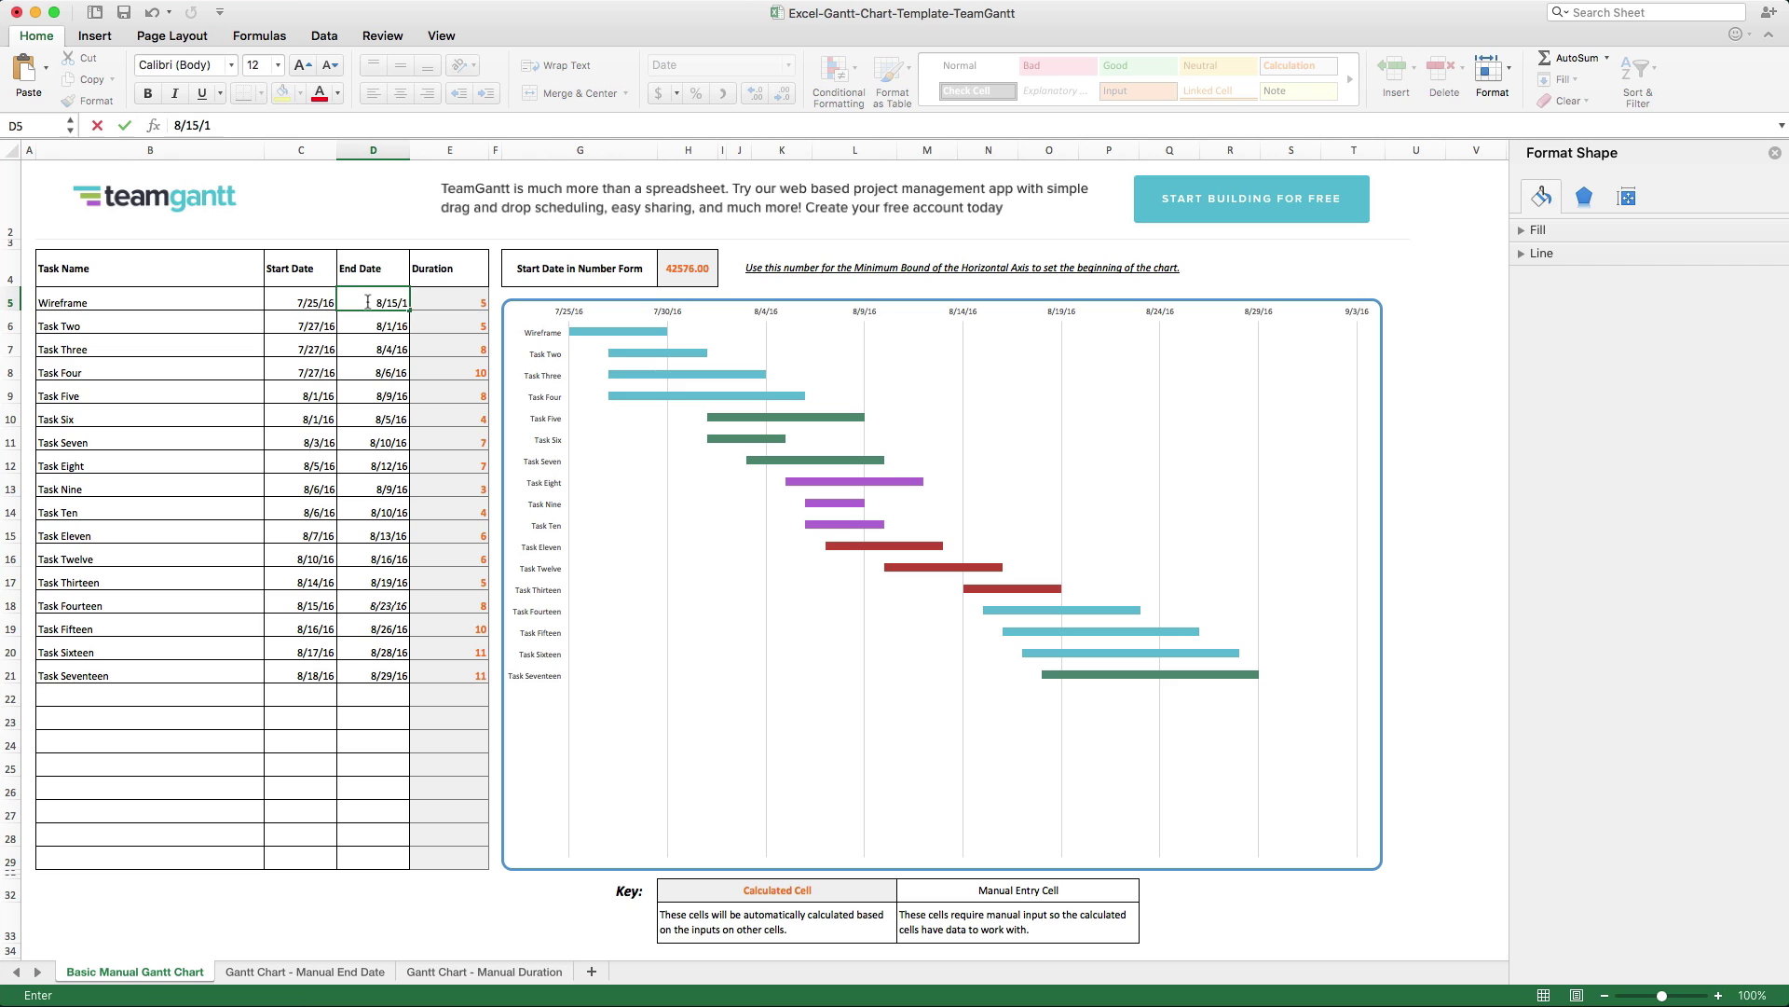
text(6)
key(Return)
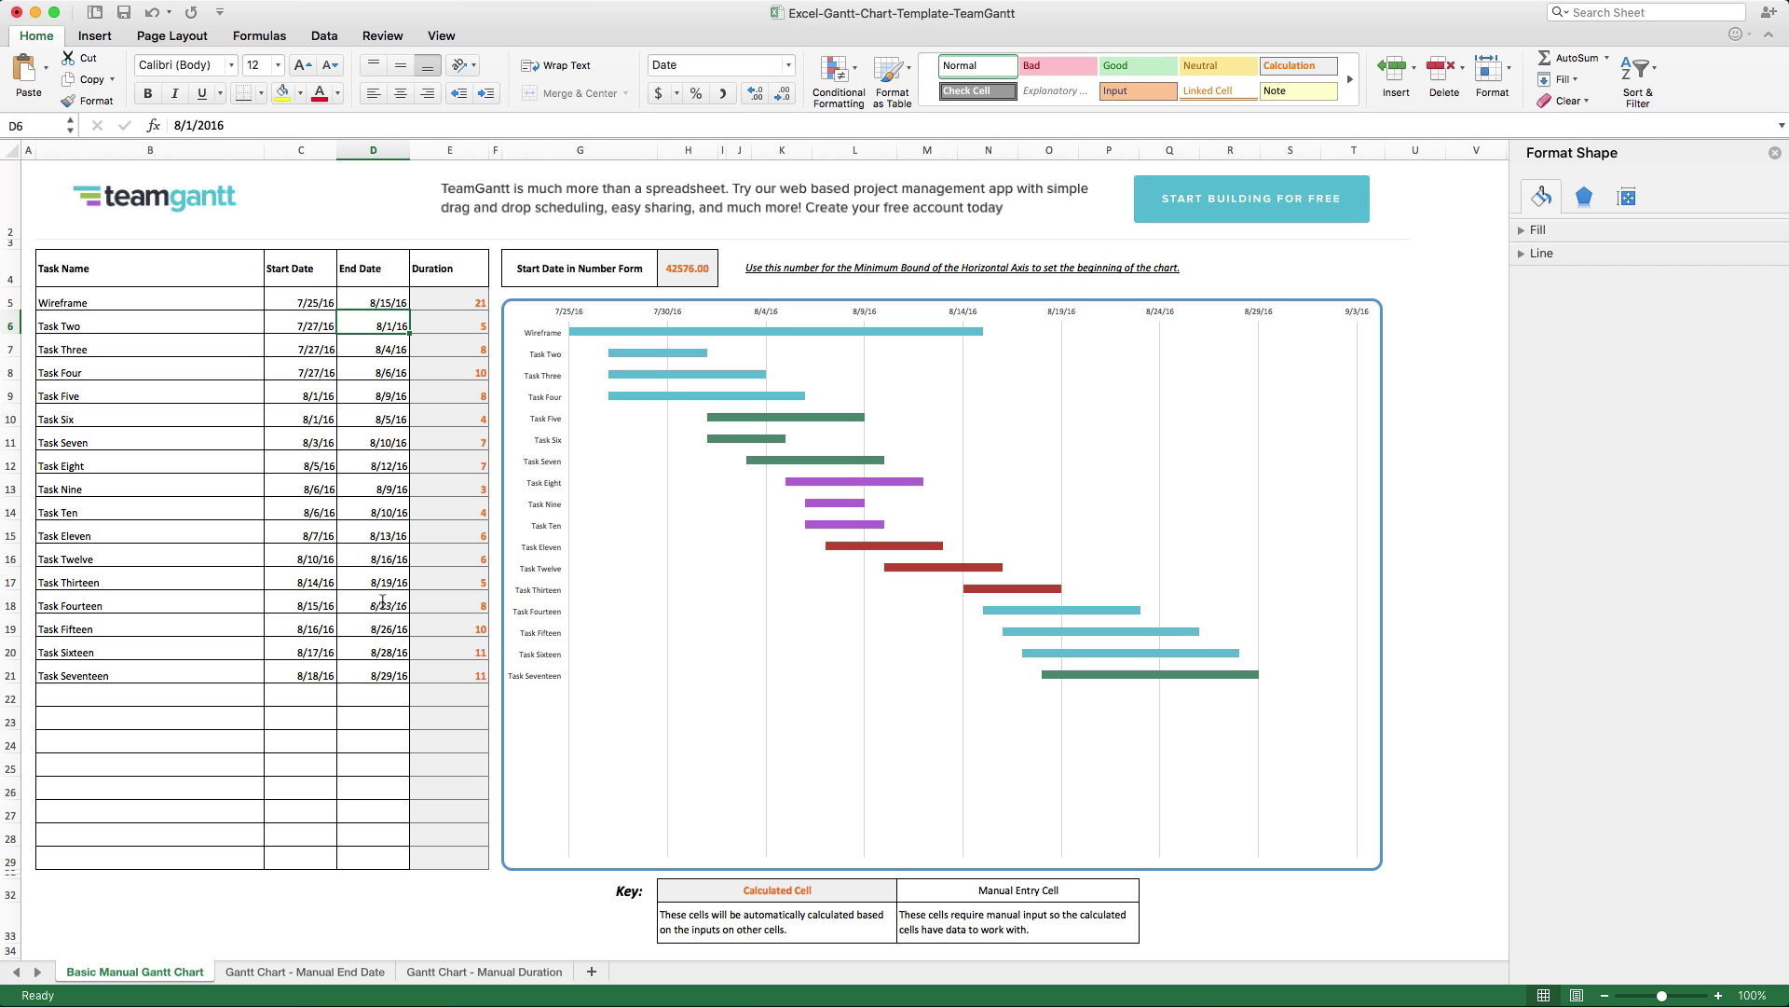
click(323, 971)
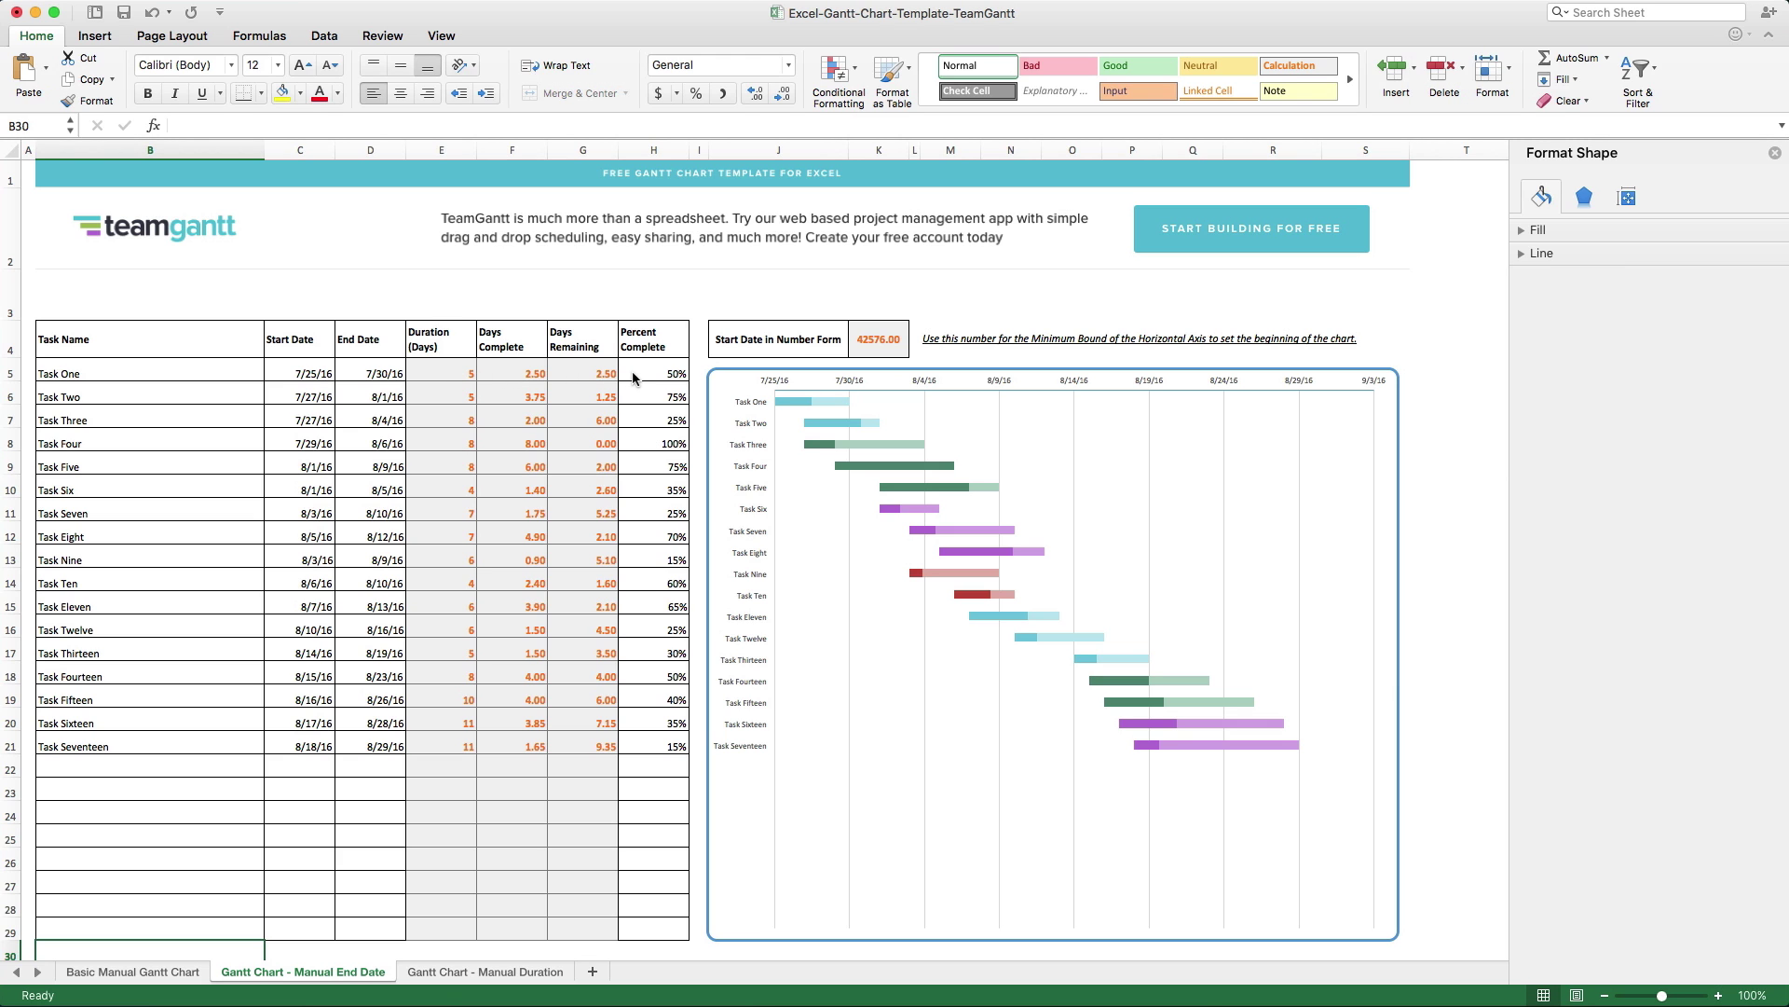
Step: Set Tasks One to Three on the Manual End Date sheet to 75%, 100% and 50% complete
click(438, 368)
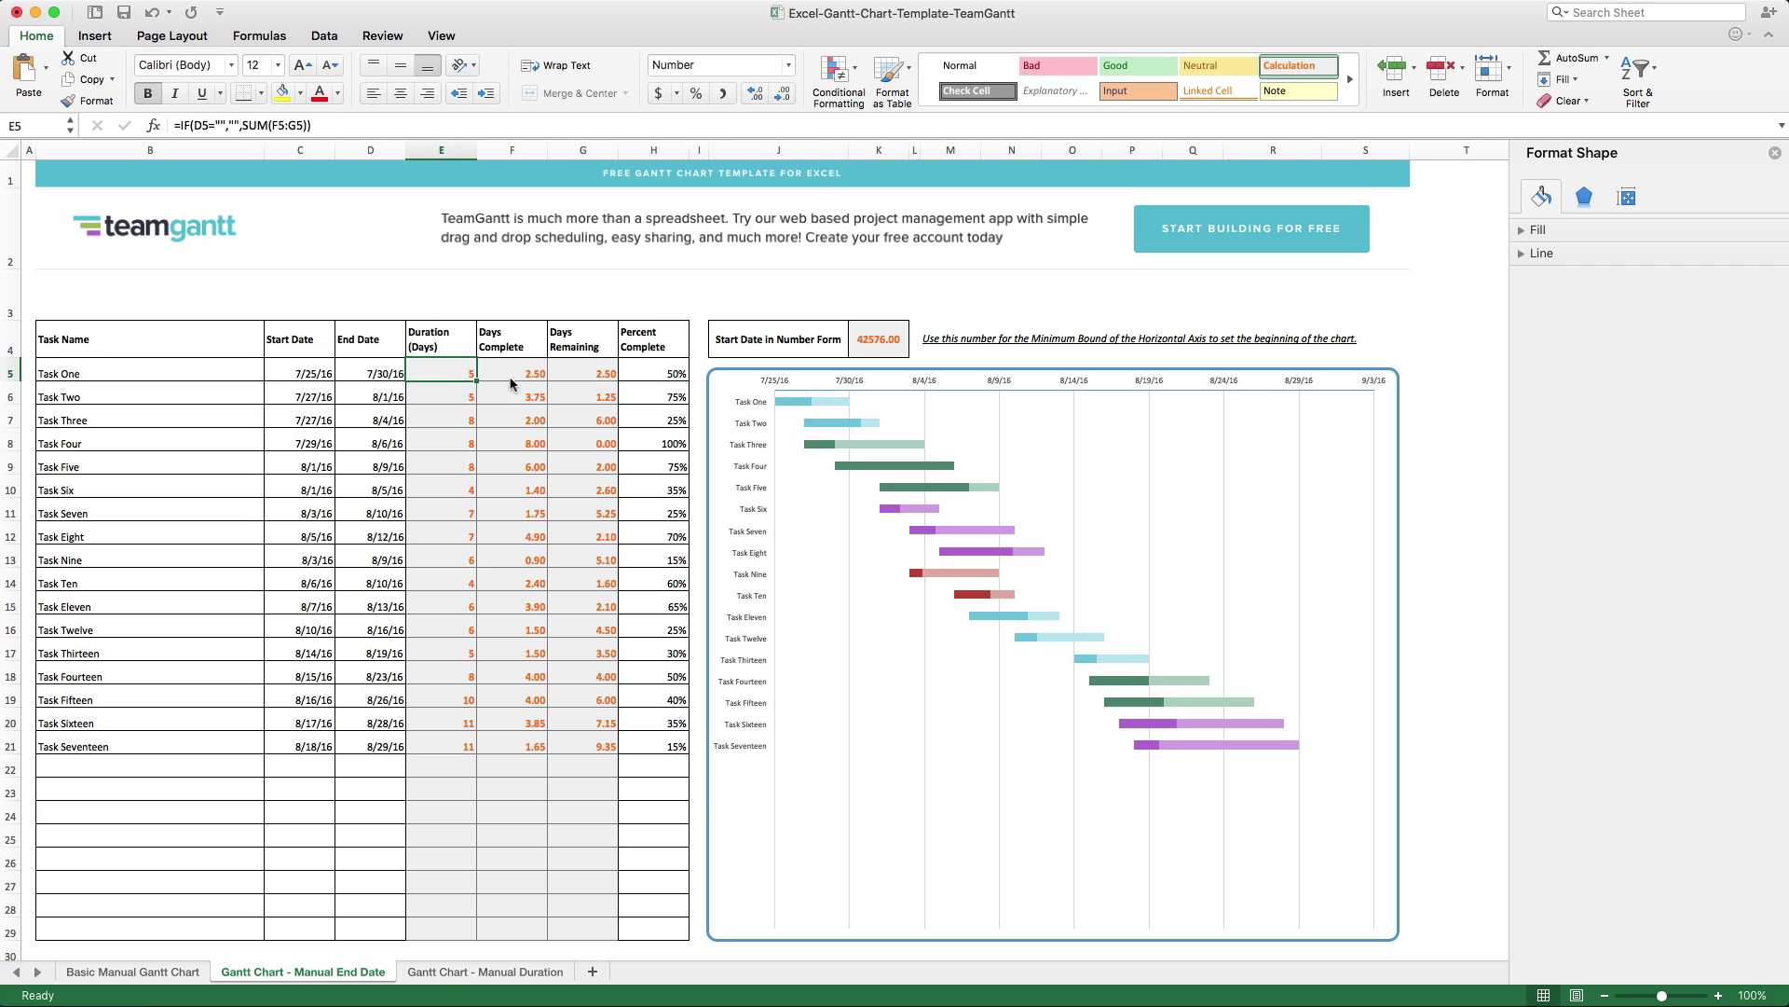
click(639, 376)
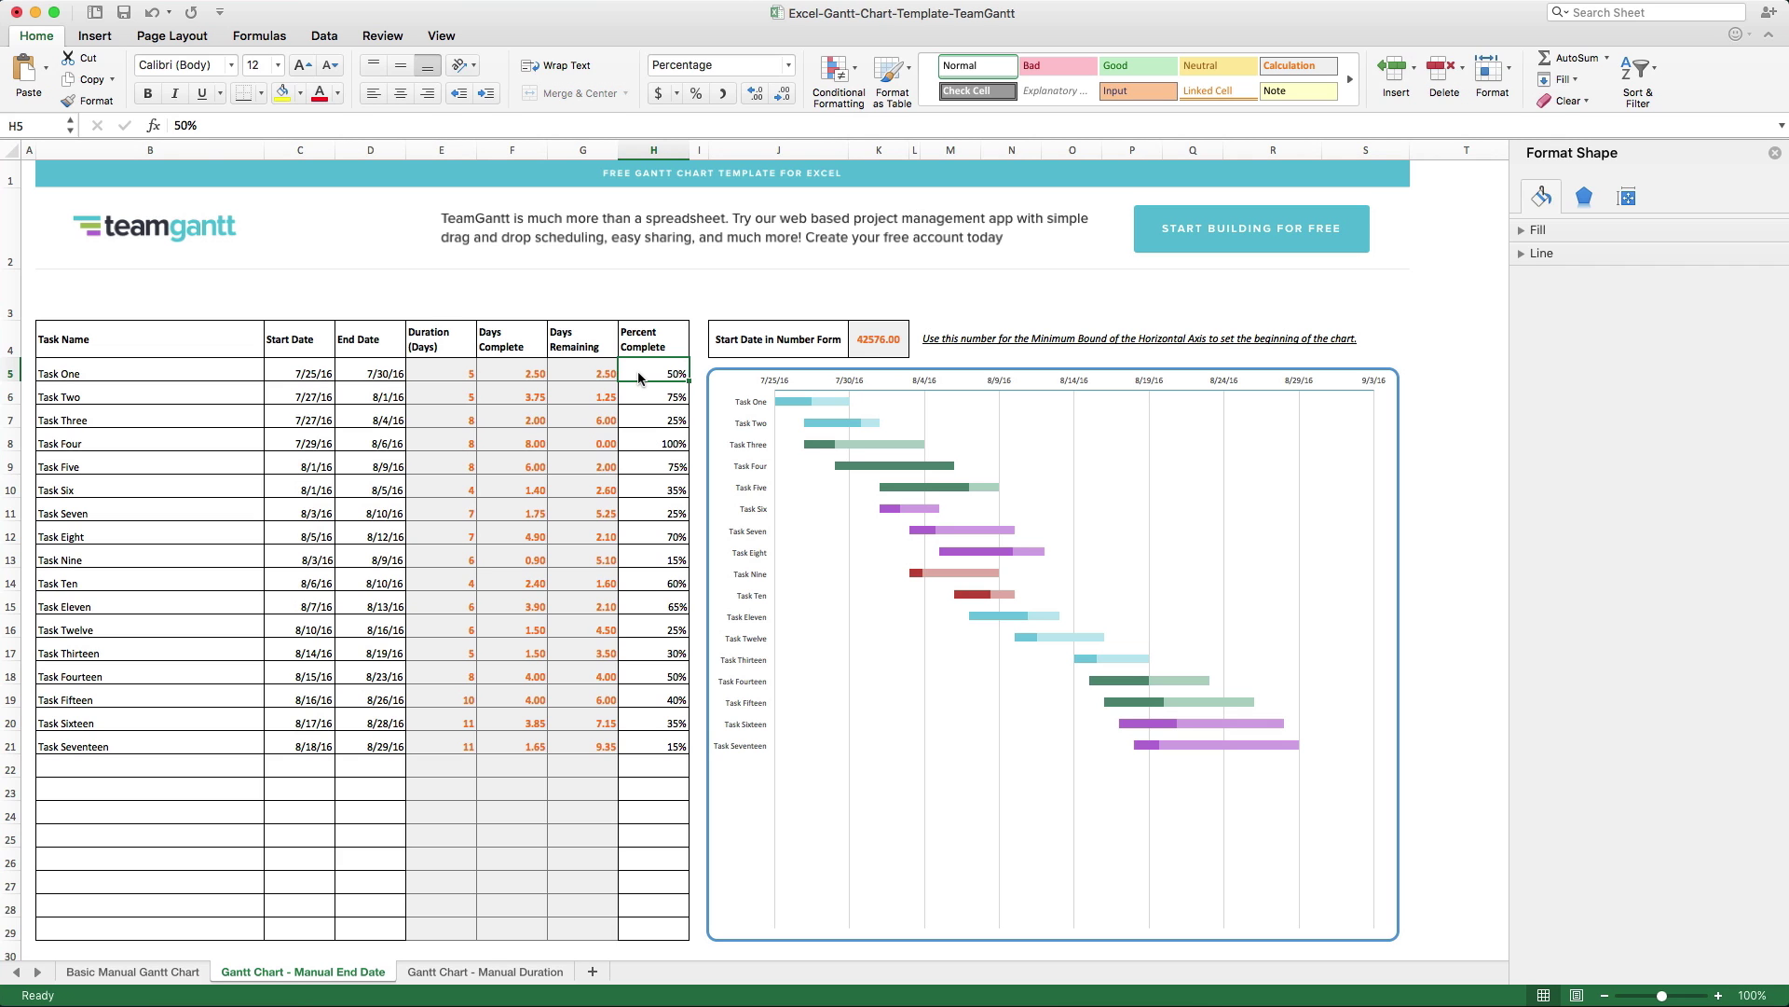
text(75)
key(Return)
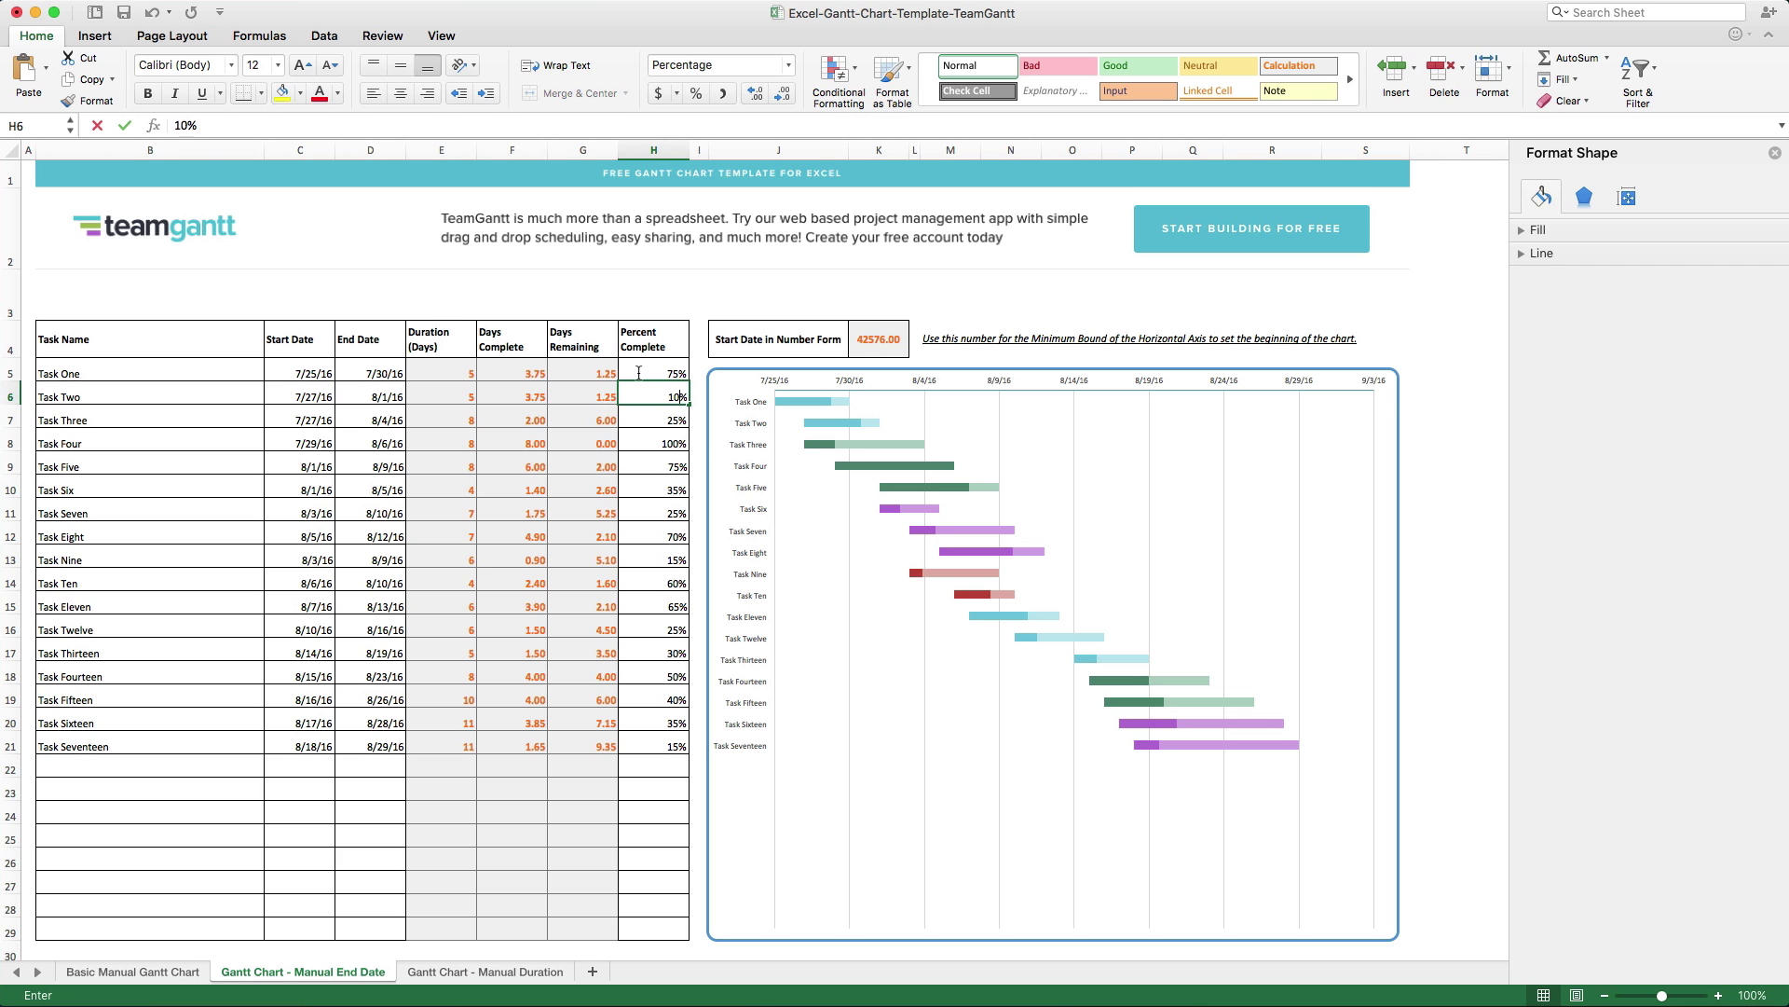
text(0)
key(Return)
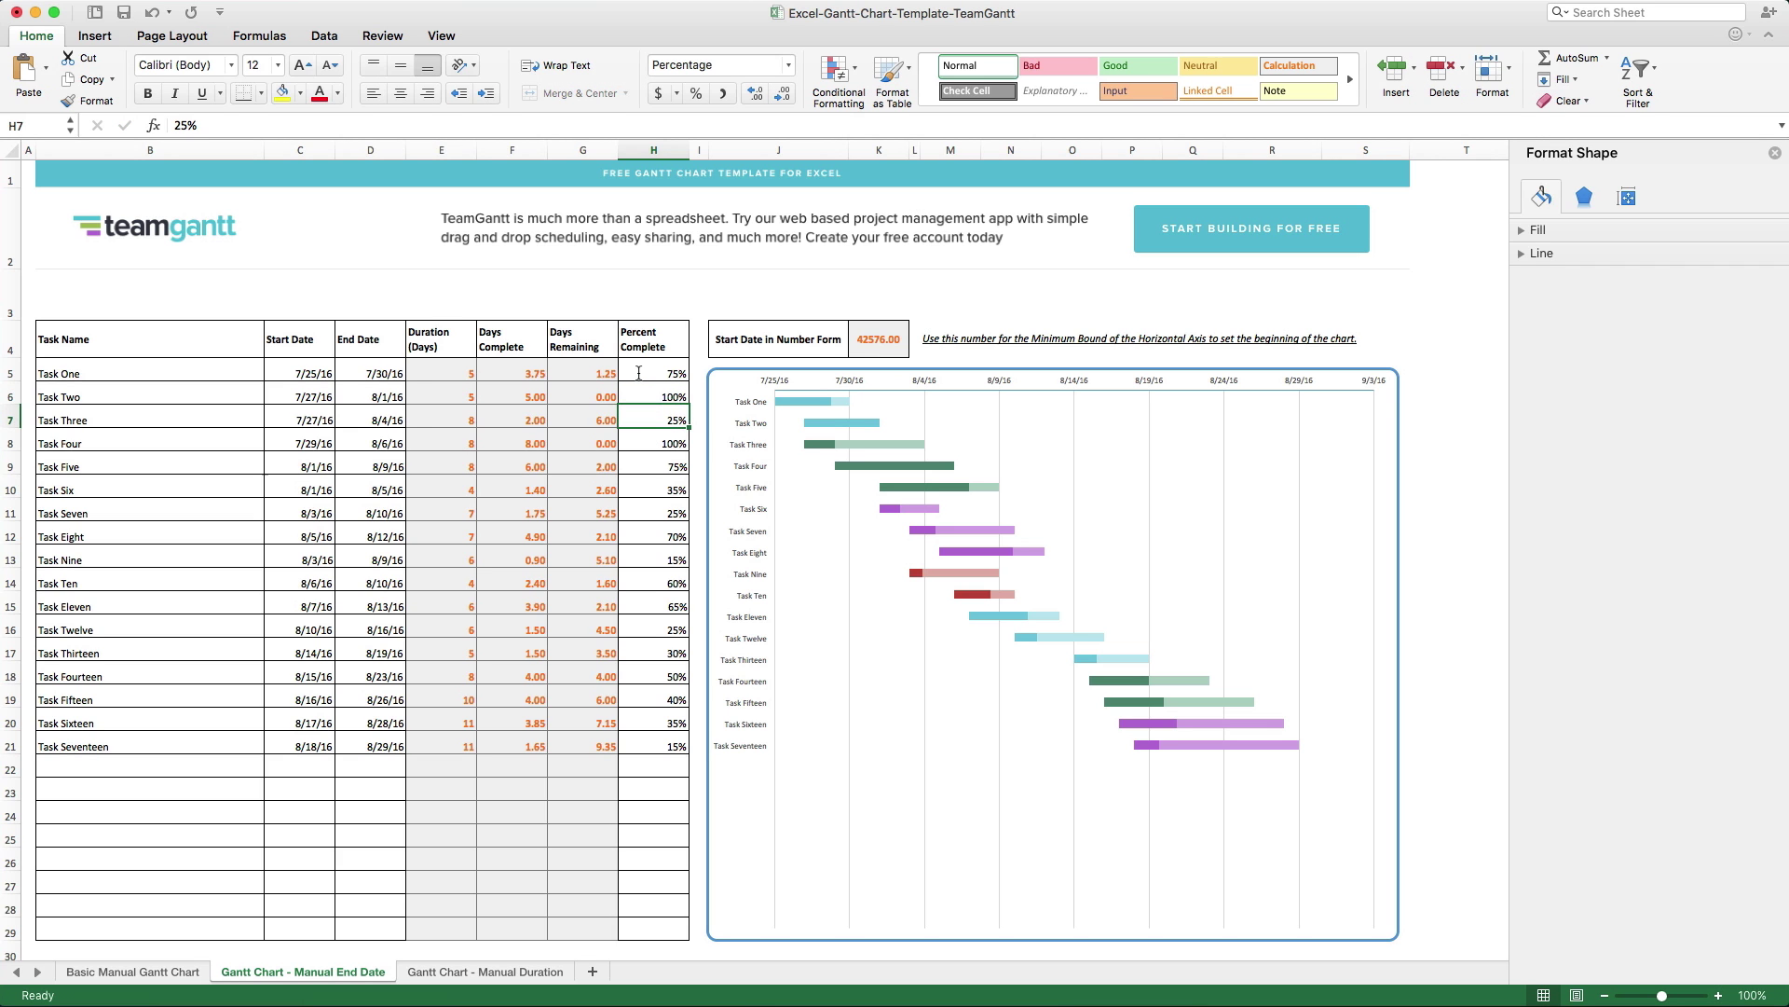
text(50)
key(Return)
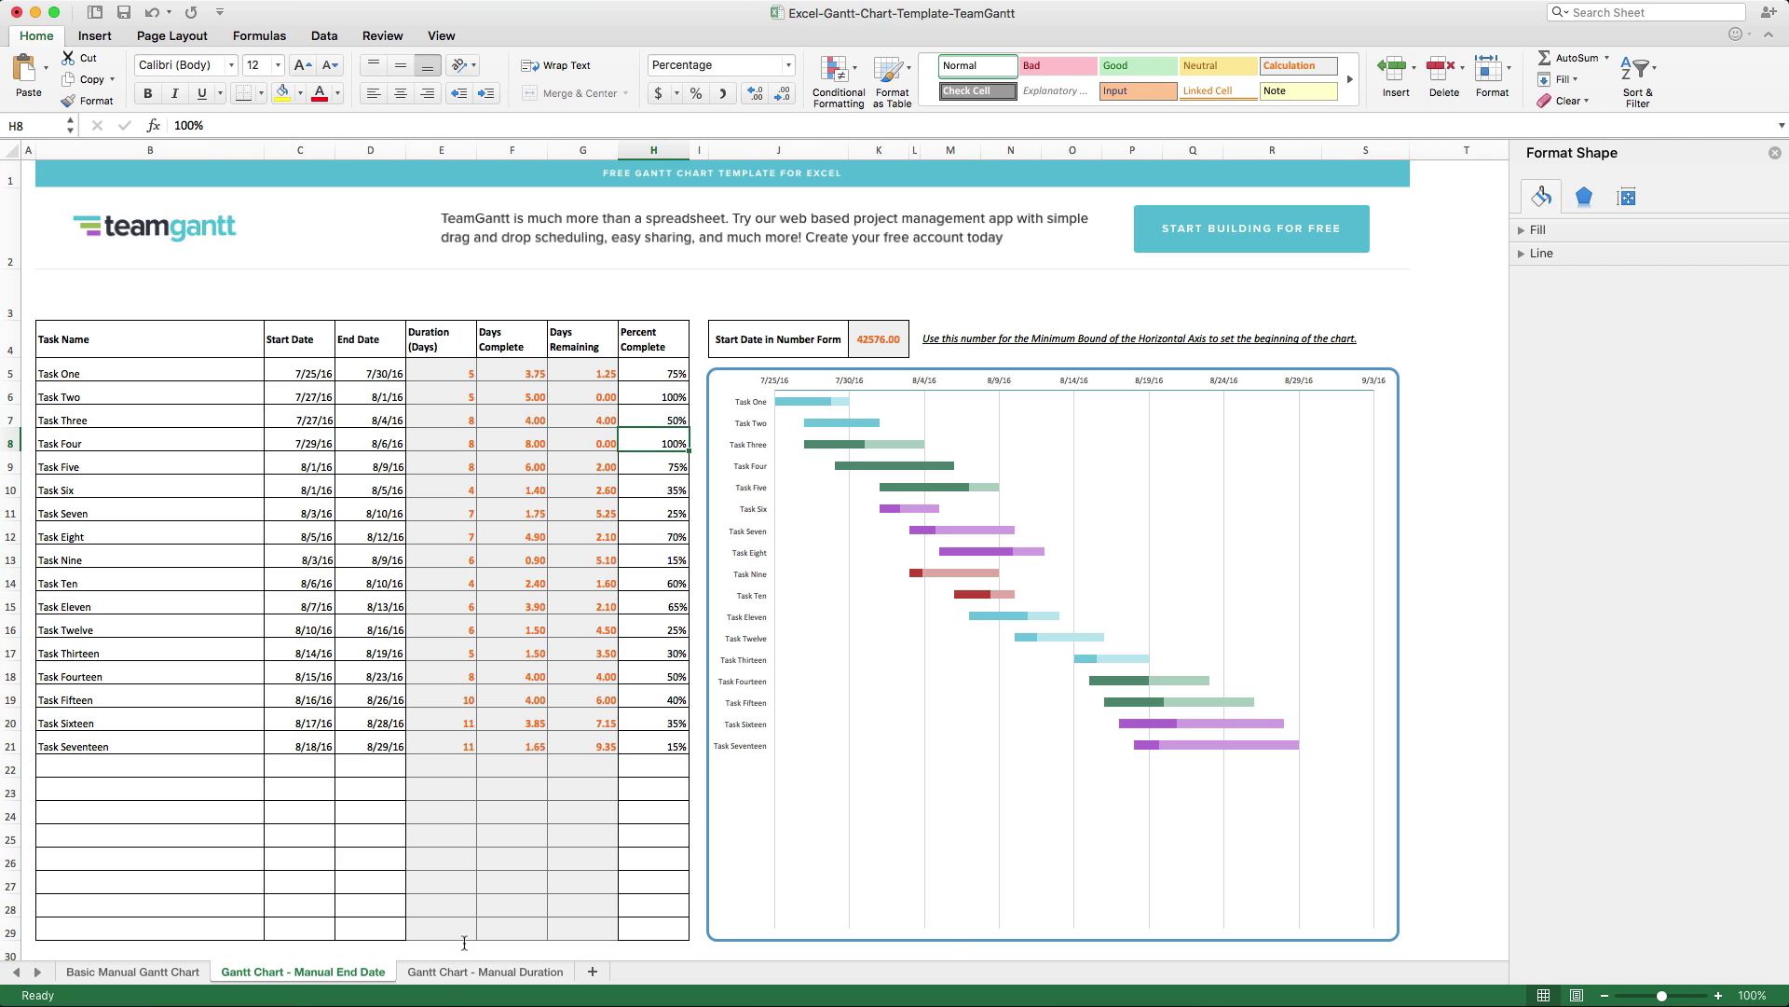
Step: Show the Manual Duration sheet and select Task One's duration in E5
click(465, 972)
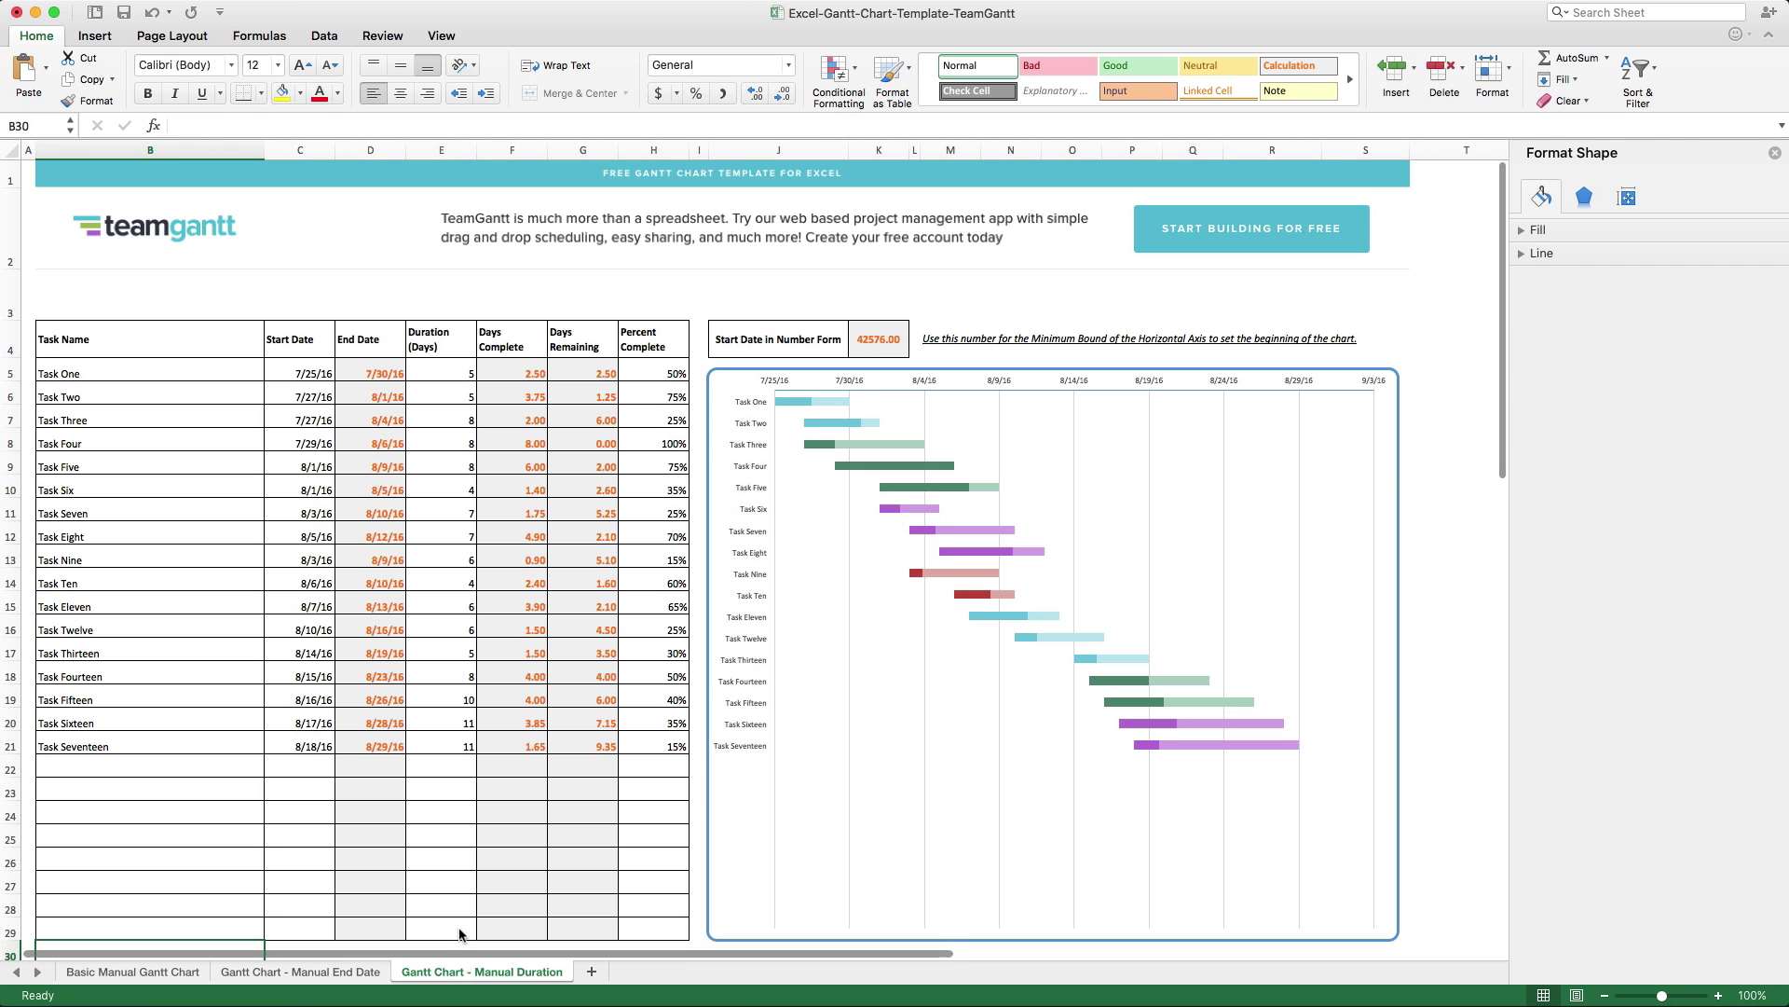
click(450, 374)
text(7)
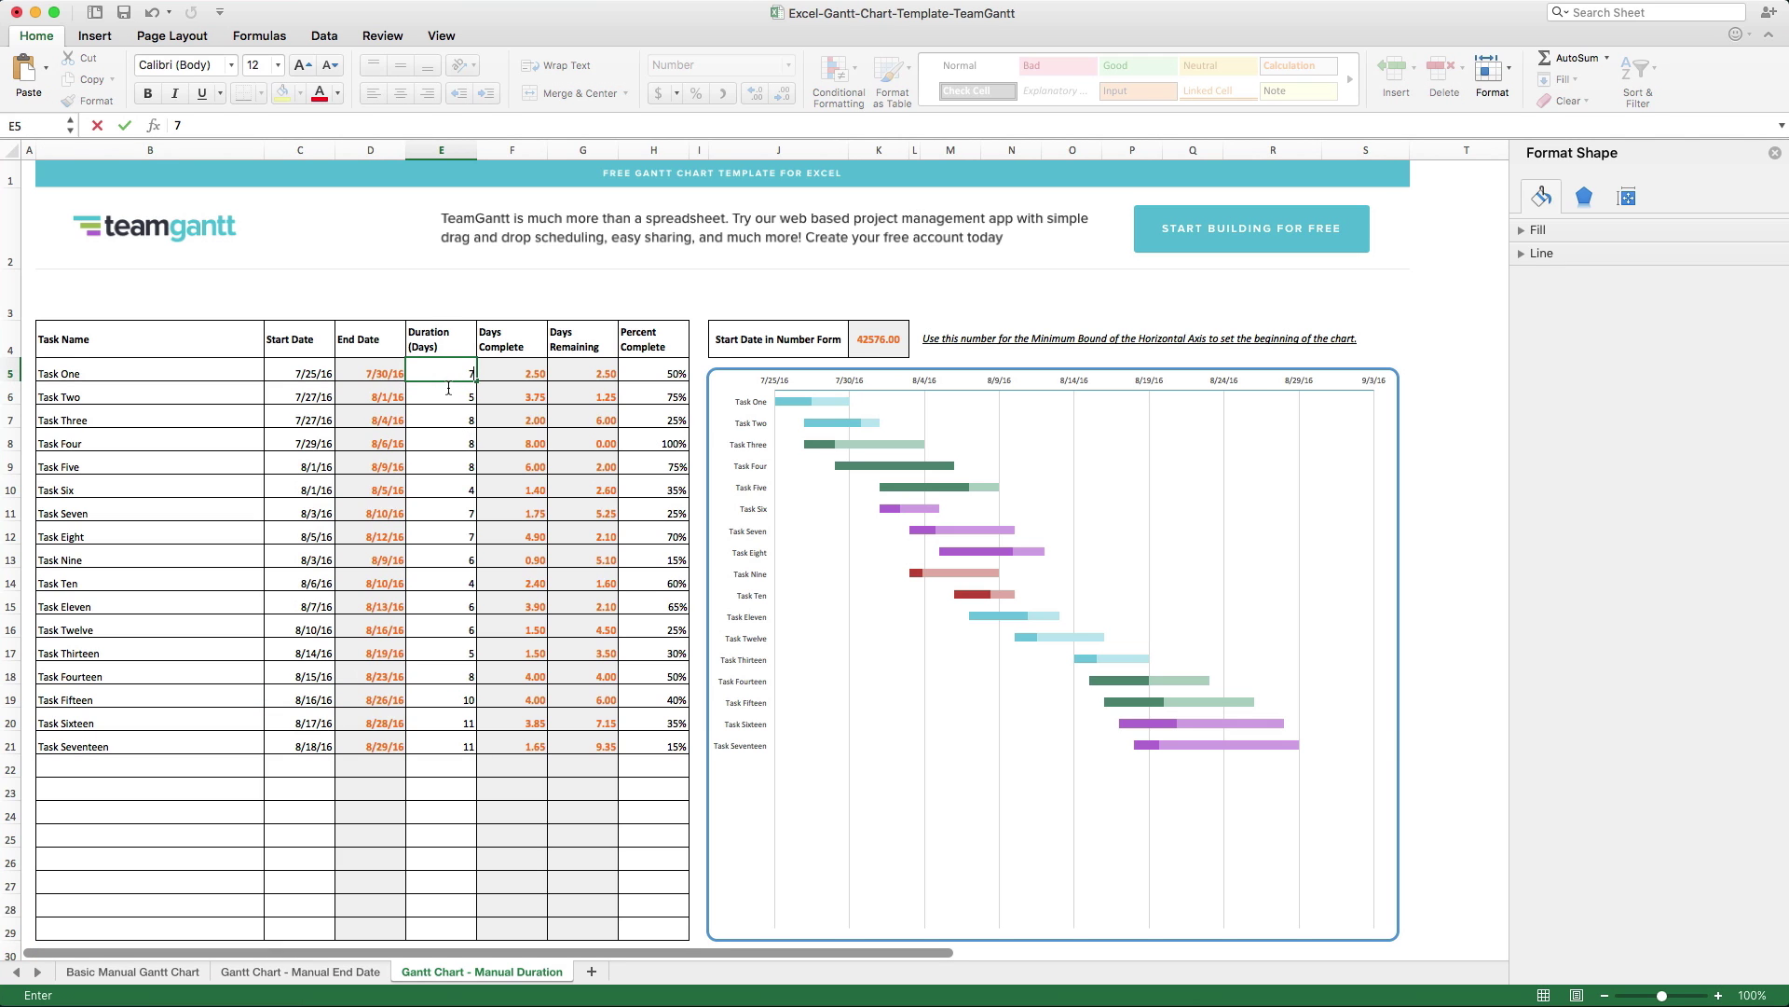
Step: Give Tasks One and Two a 7-day duration on the Manual Duration sheet
key(Return)
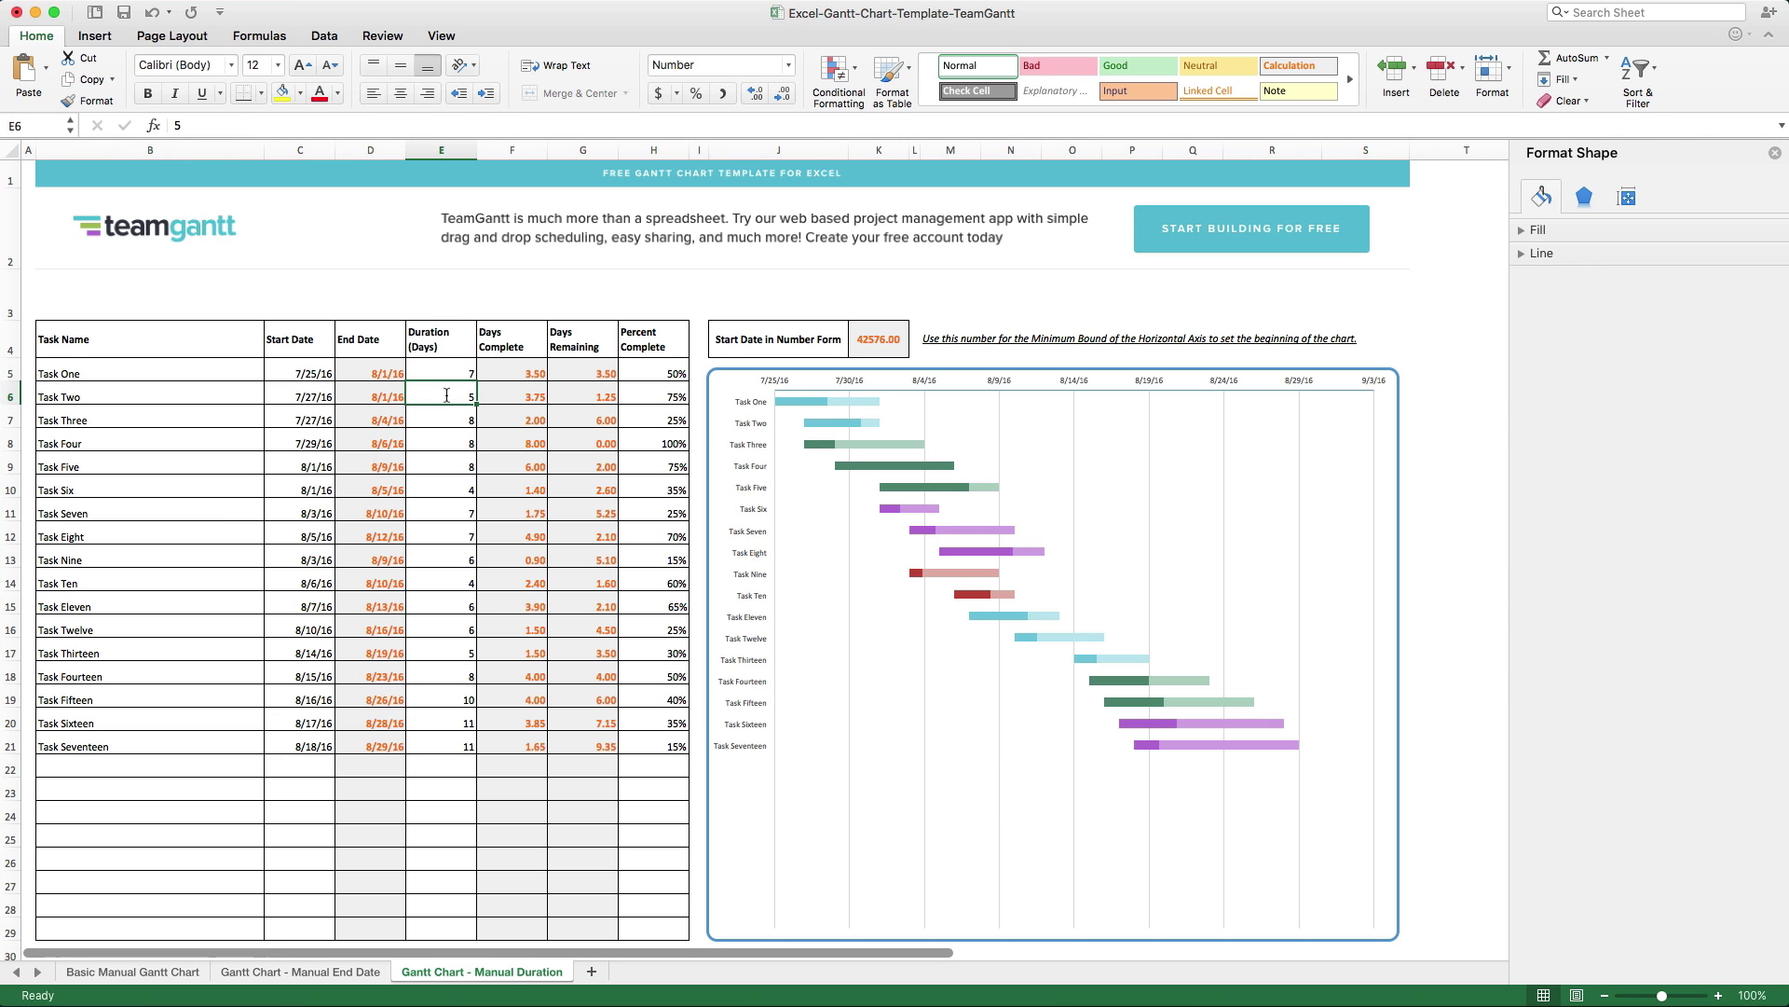
text(7)
key(Return)
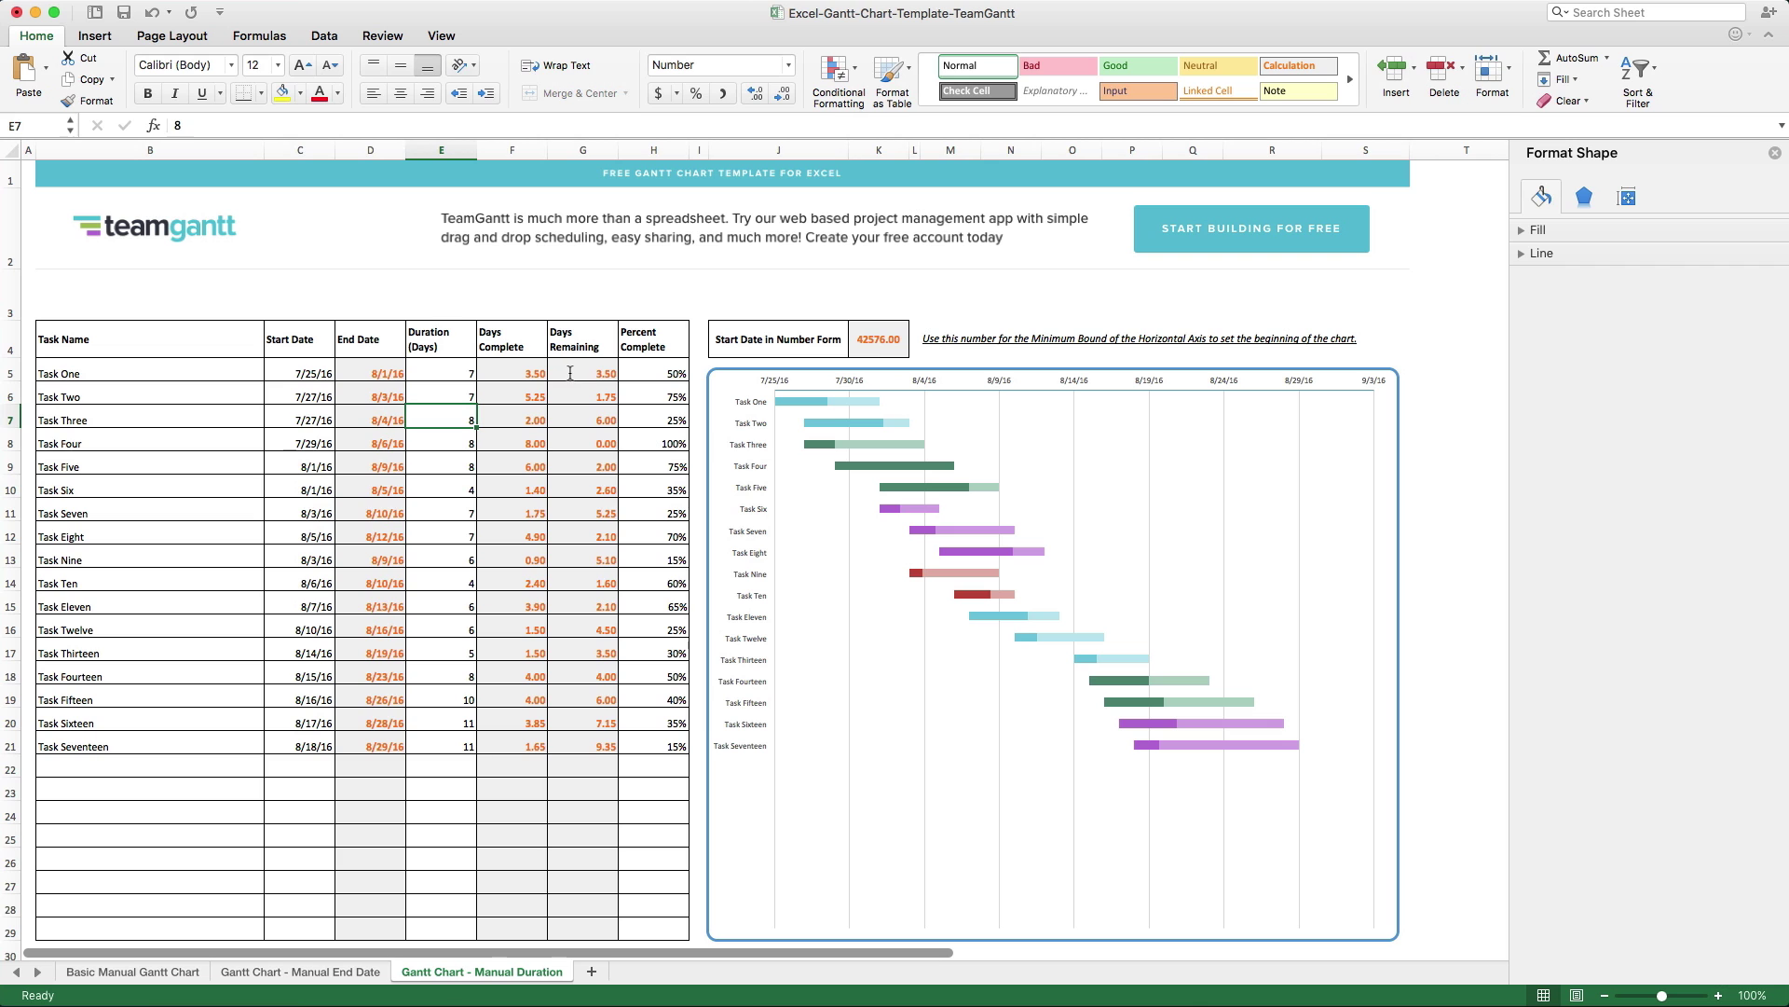
Step: Set Tasks One to Three on the Manual Duration sheet to 75%, 100% and 50% complete
click(651, 376)
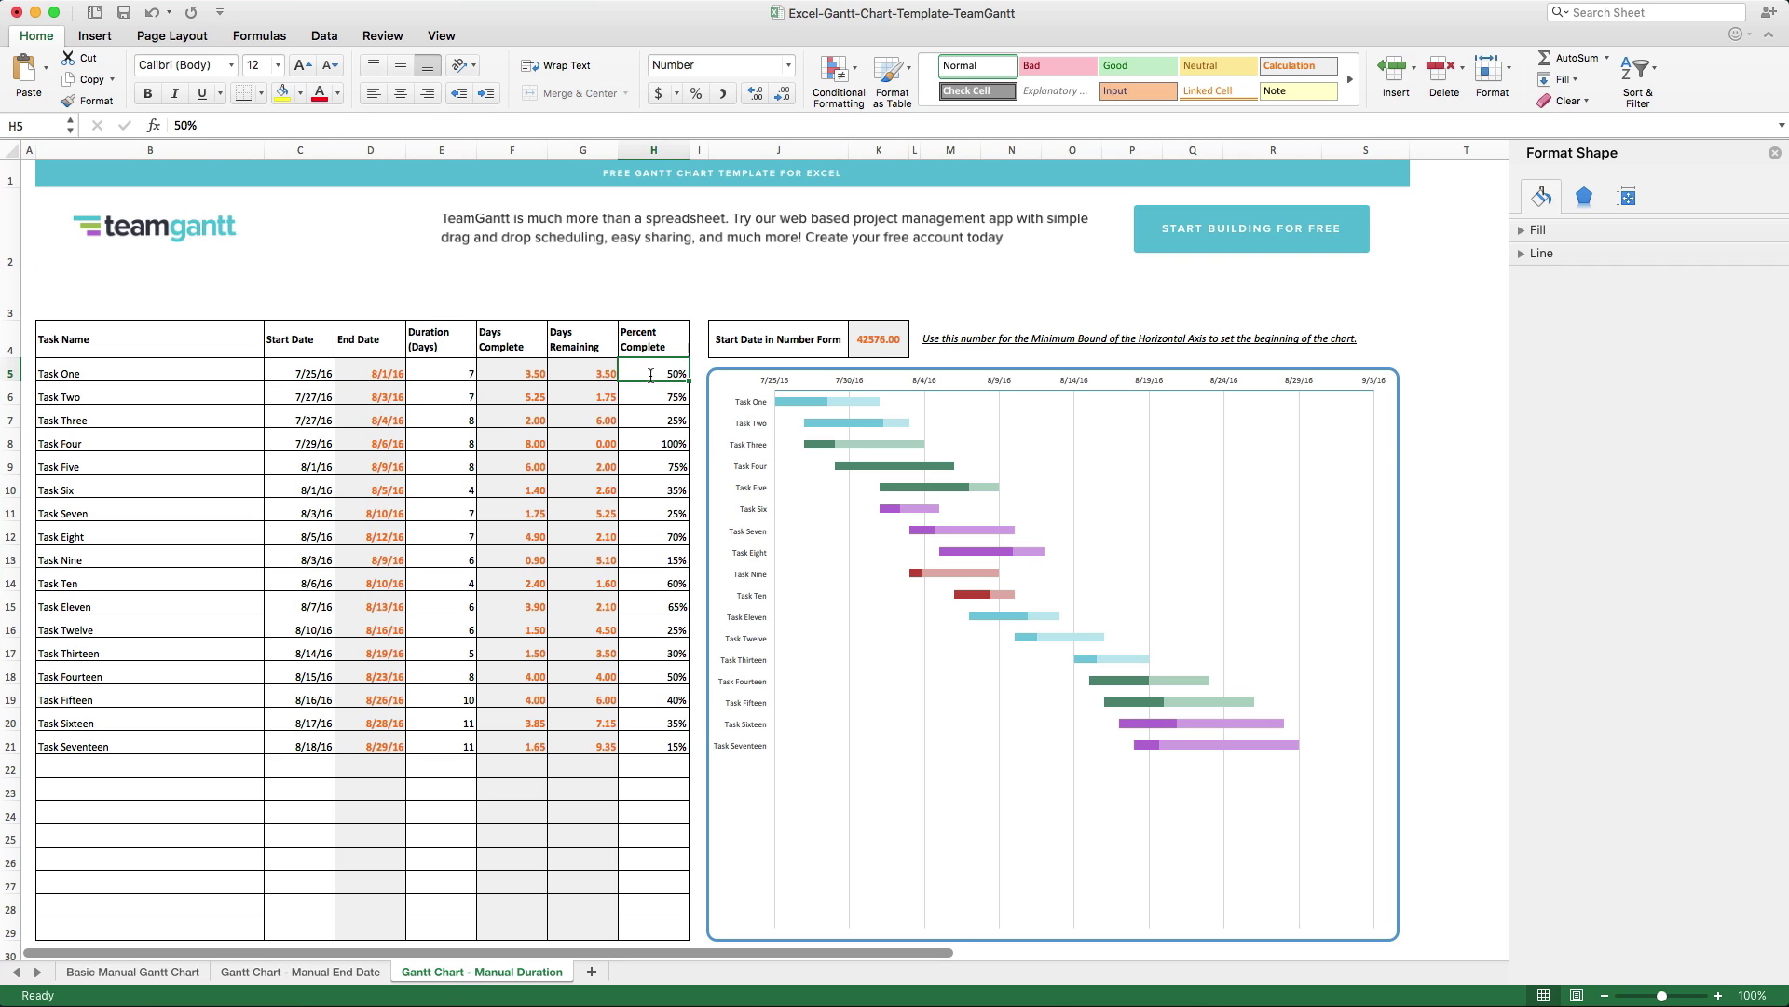
text(75)
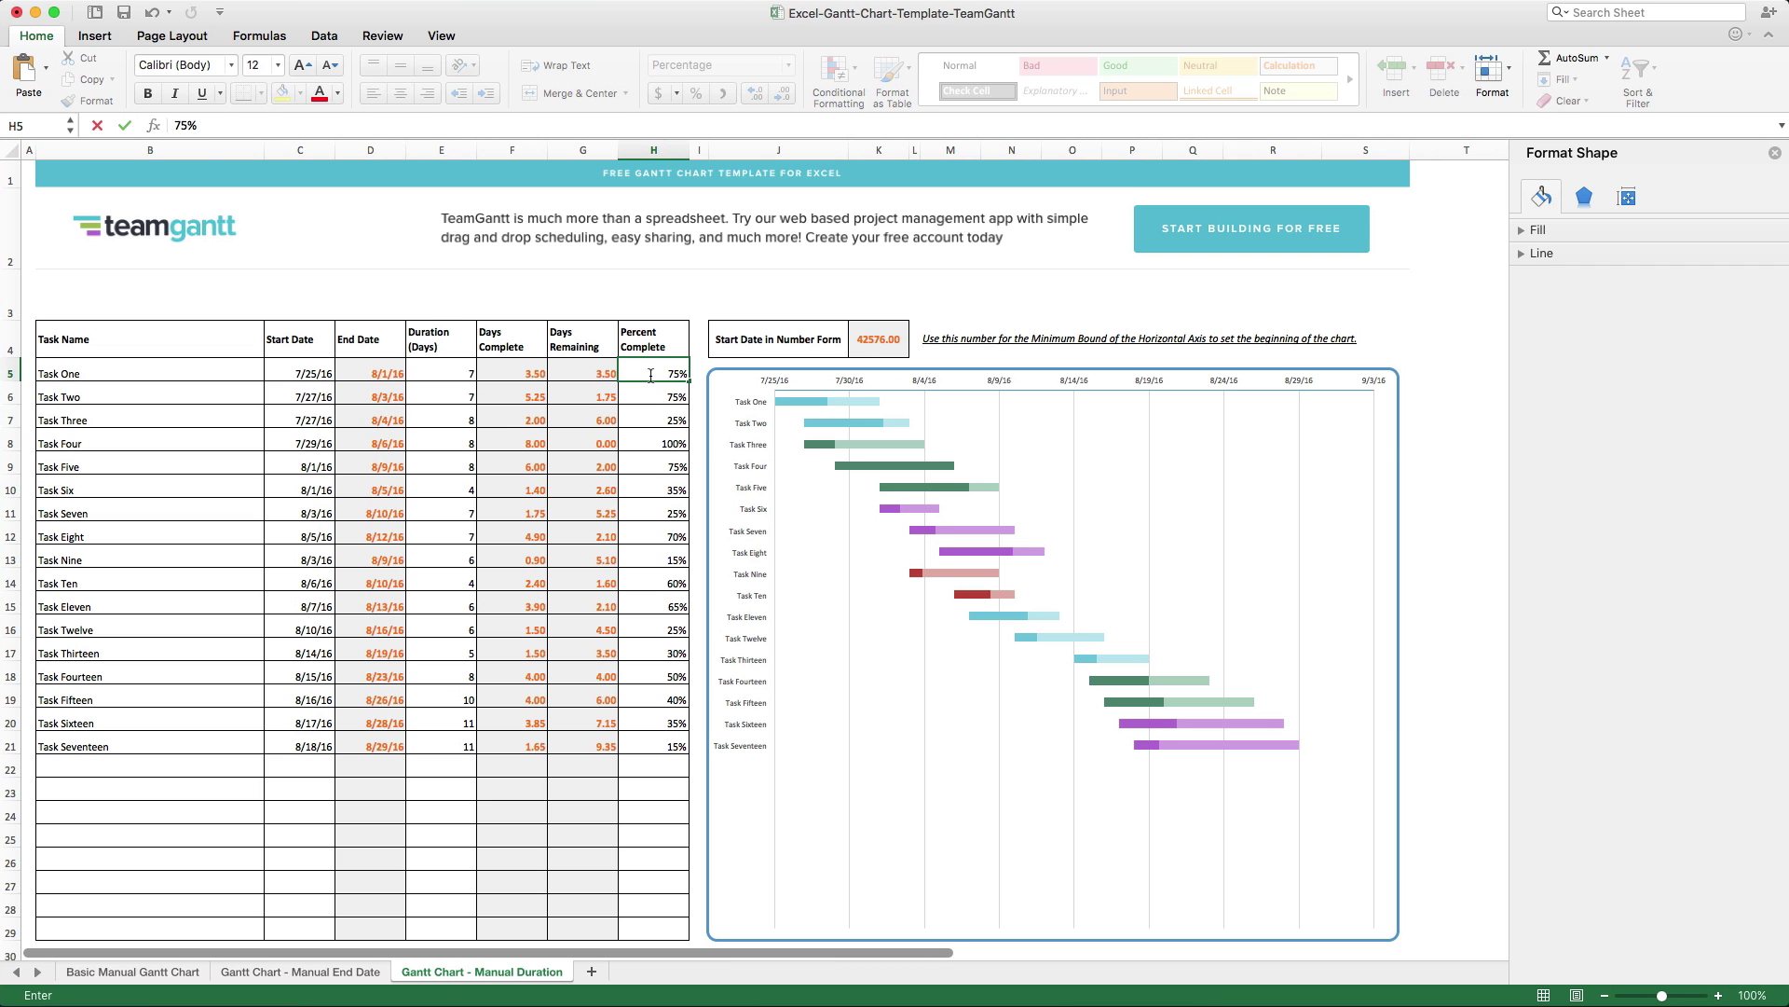
key(Return)
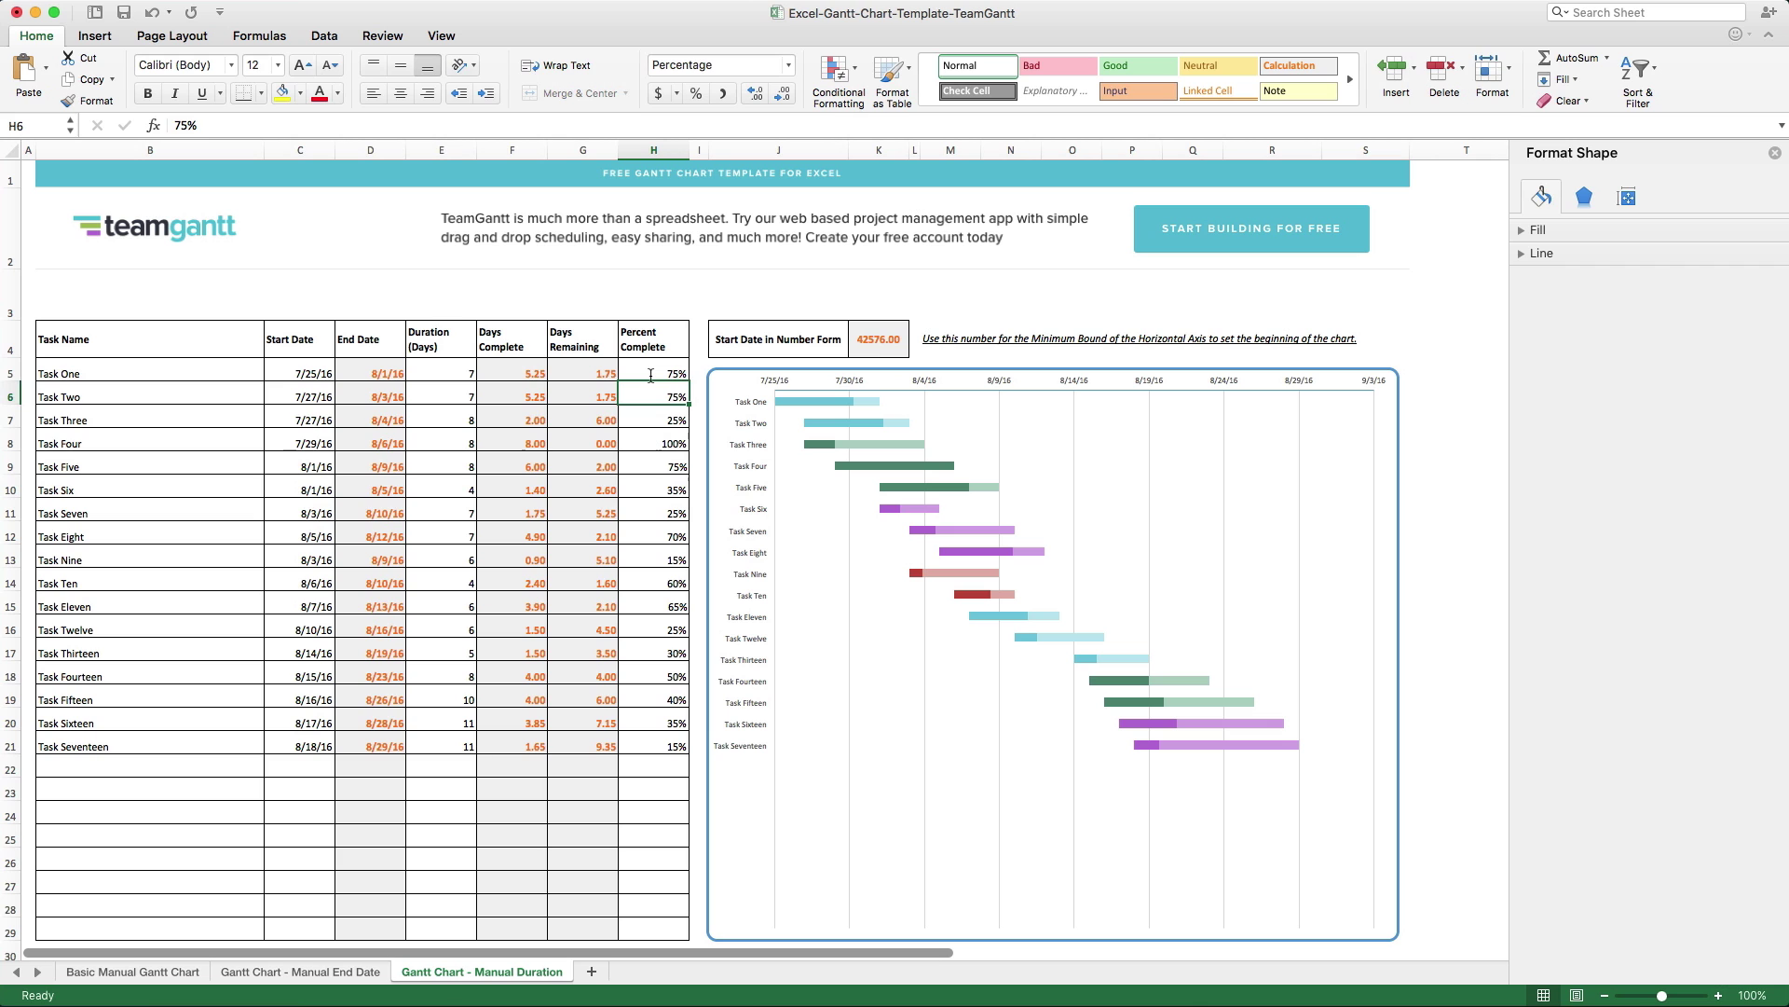
text(100)
key(Return)
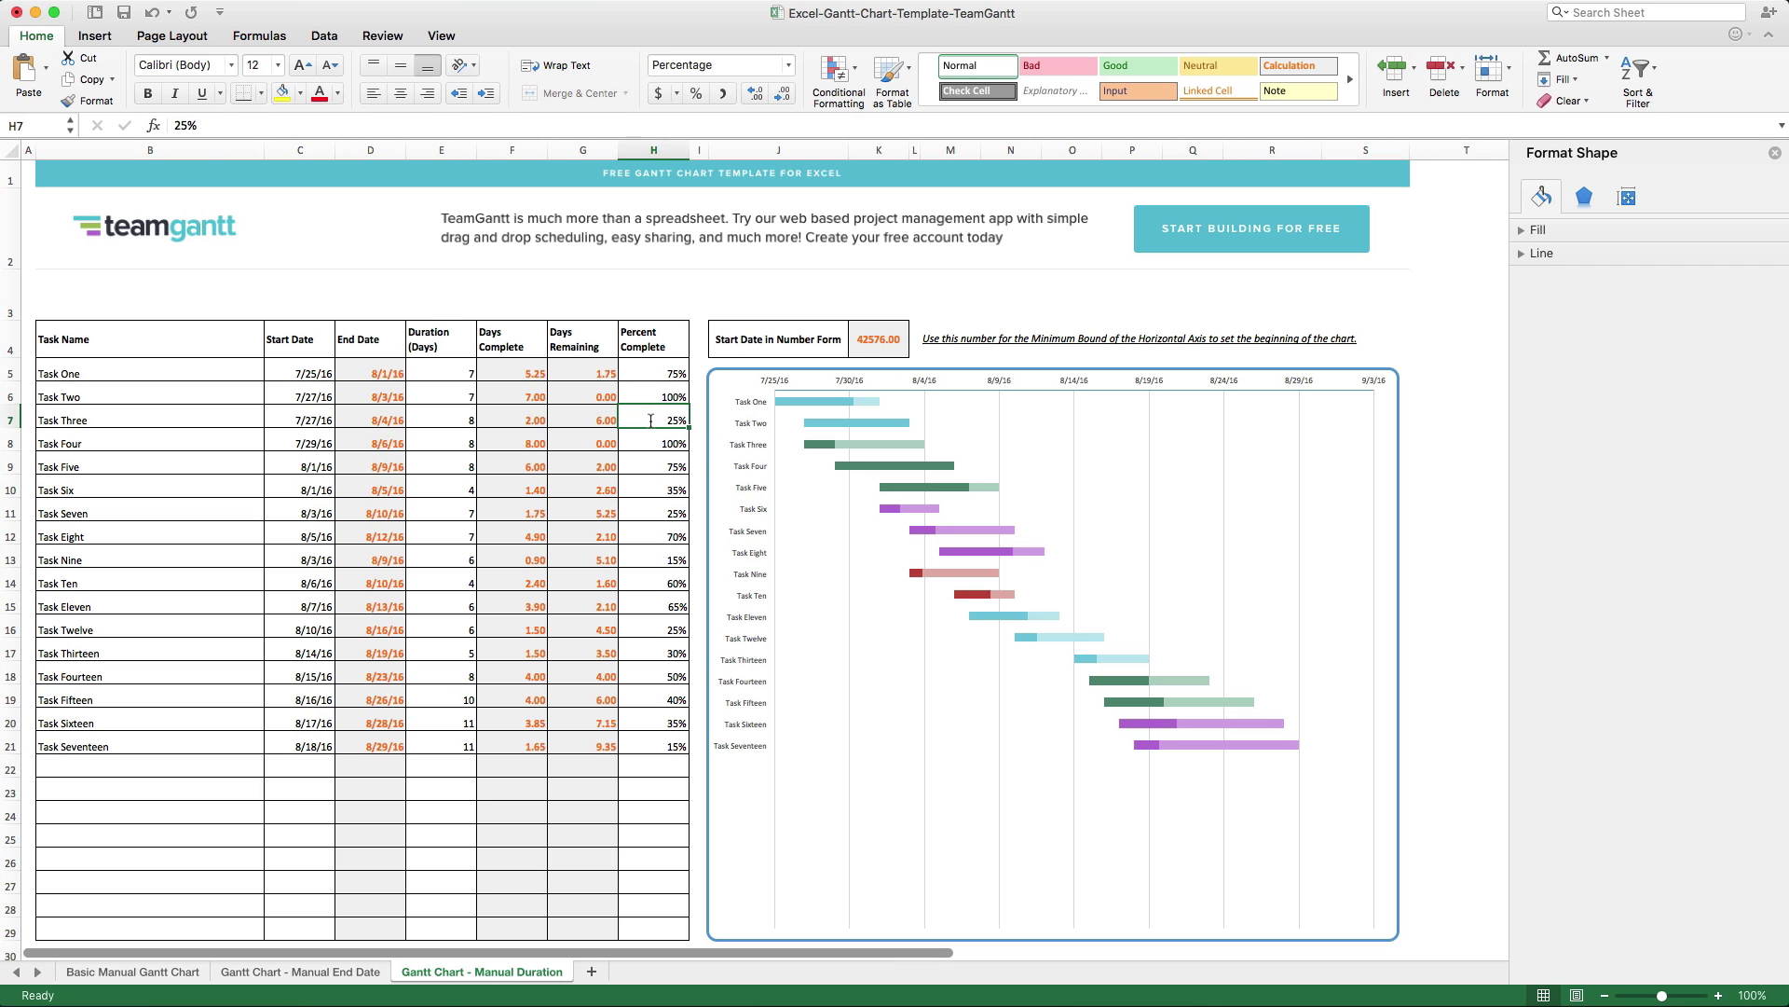
key(Return)
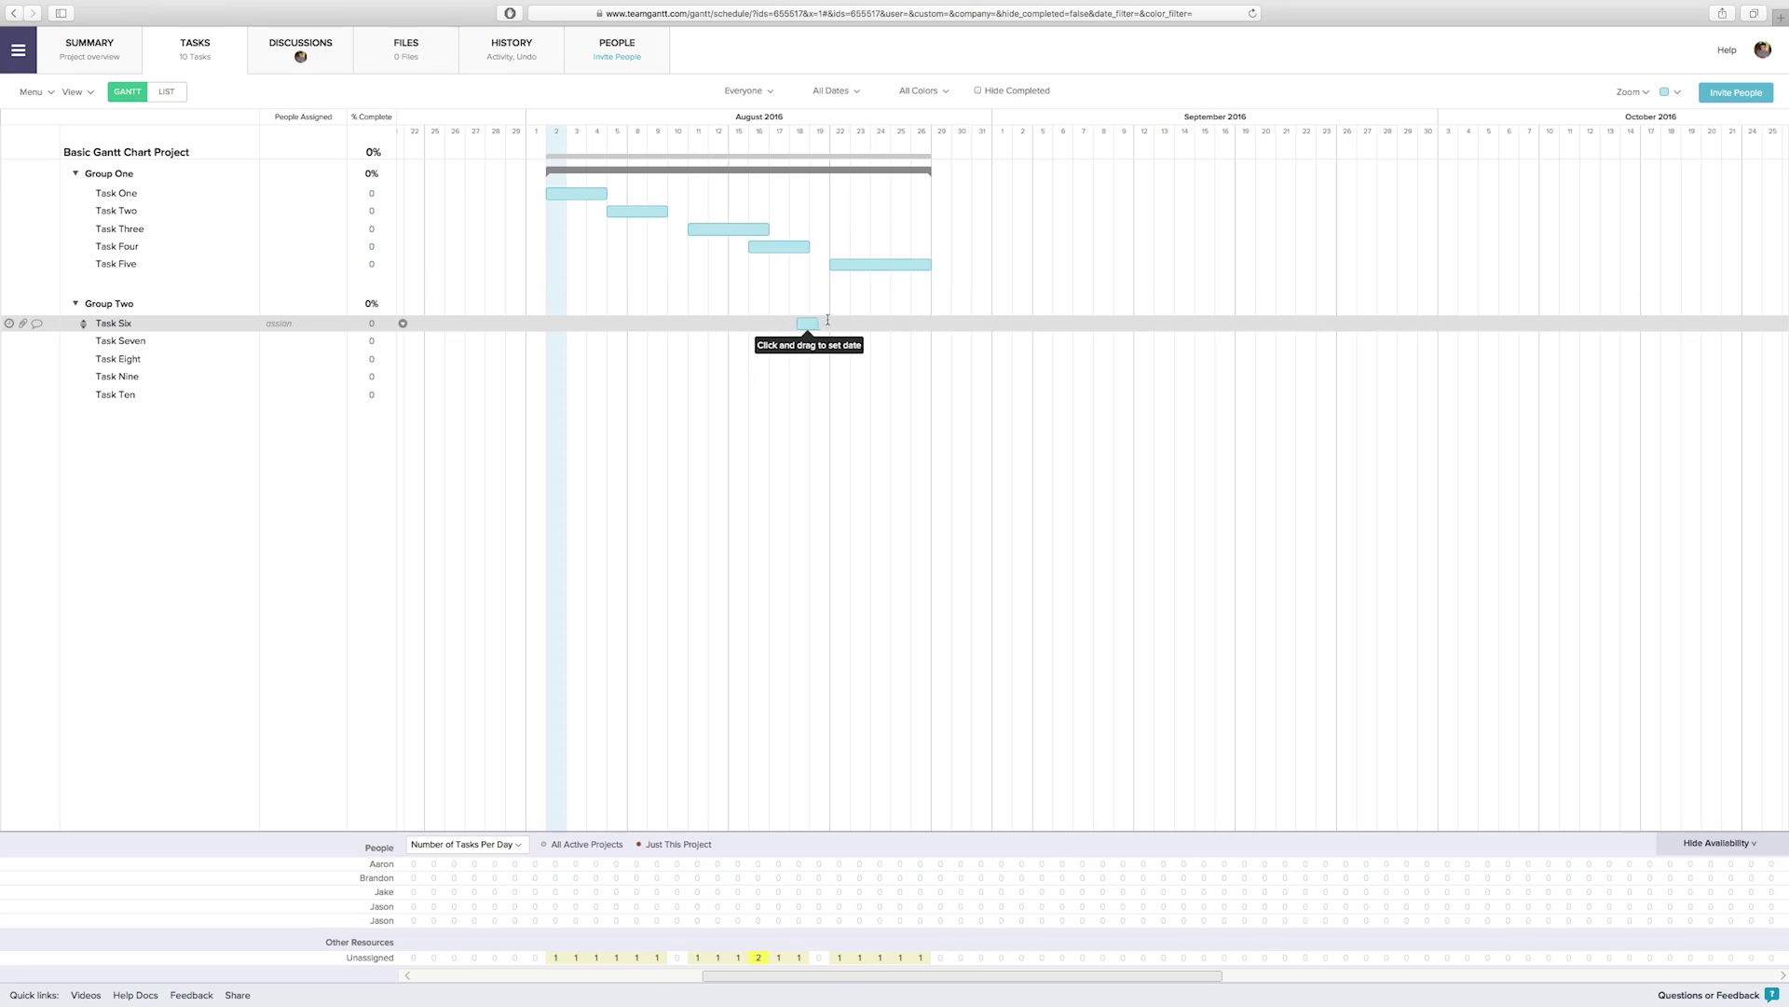
Step: Draw Task Seven's bar across August 23–26, make Task Three depend on Task Two, and assign a team member
mouse_move(852, 340)
mouse_down()
mouse_move(1071, 359)
mouse_move(1112, 381)
mouse_up()
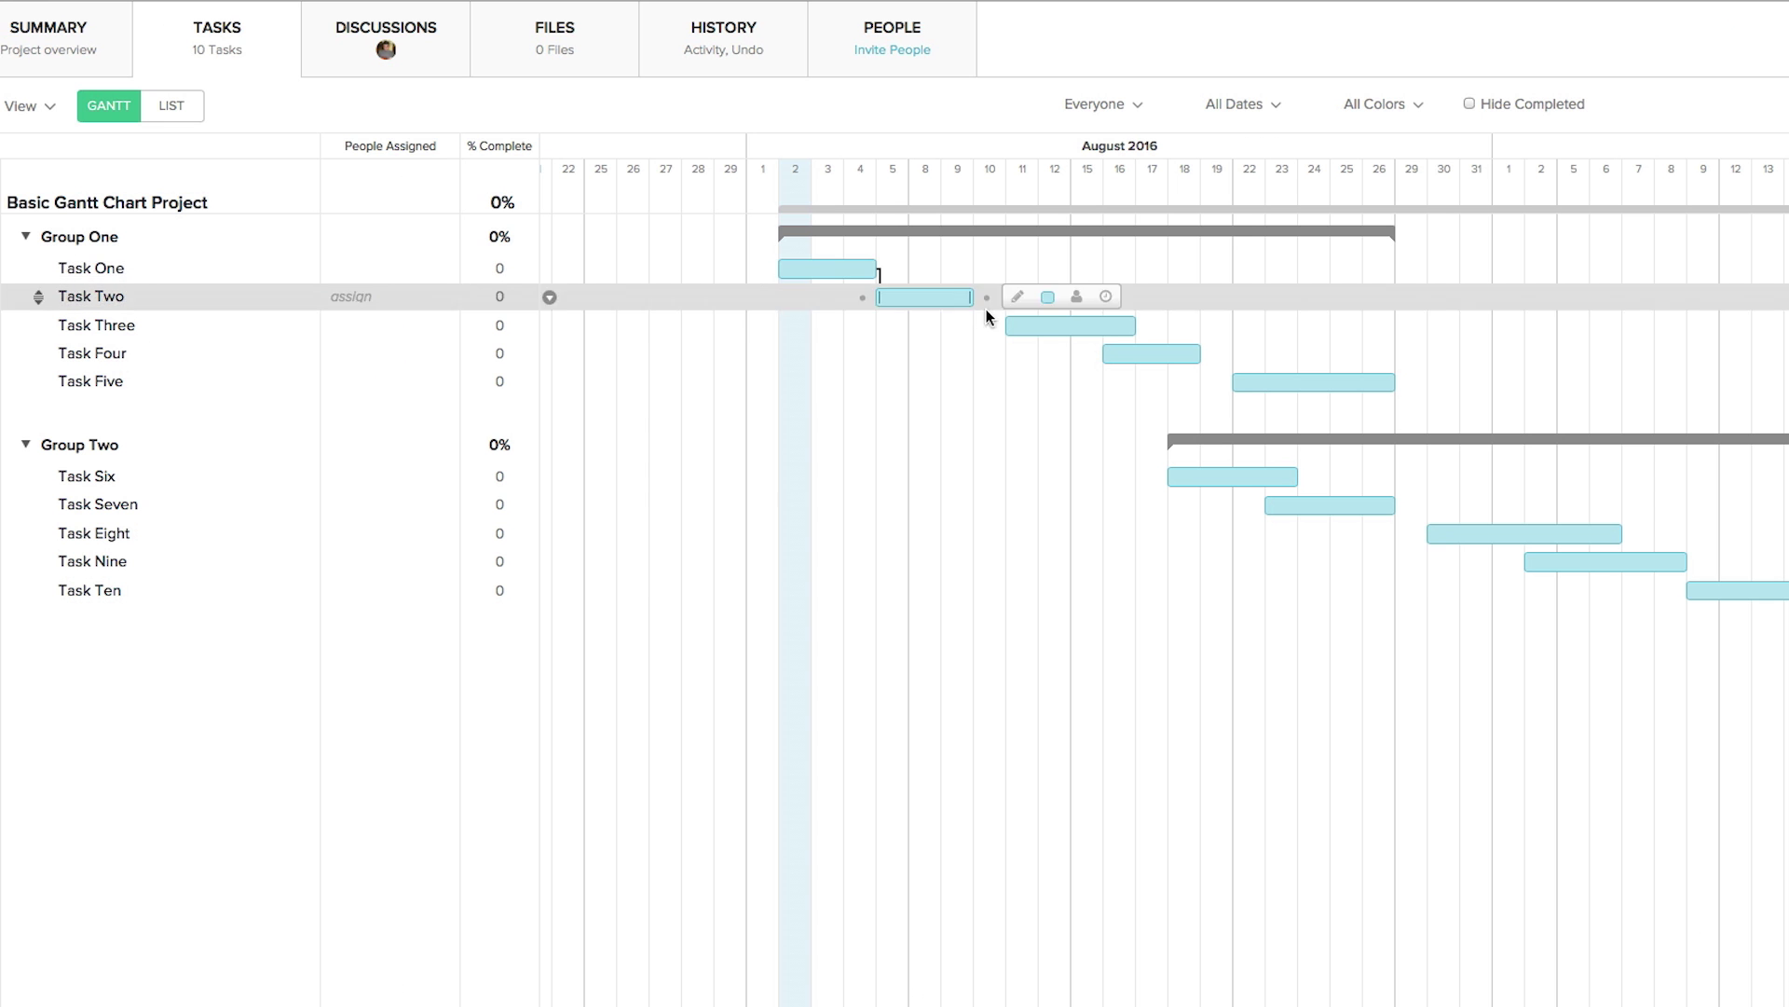
drag(998, 315, 1019, 325)
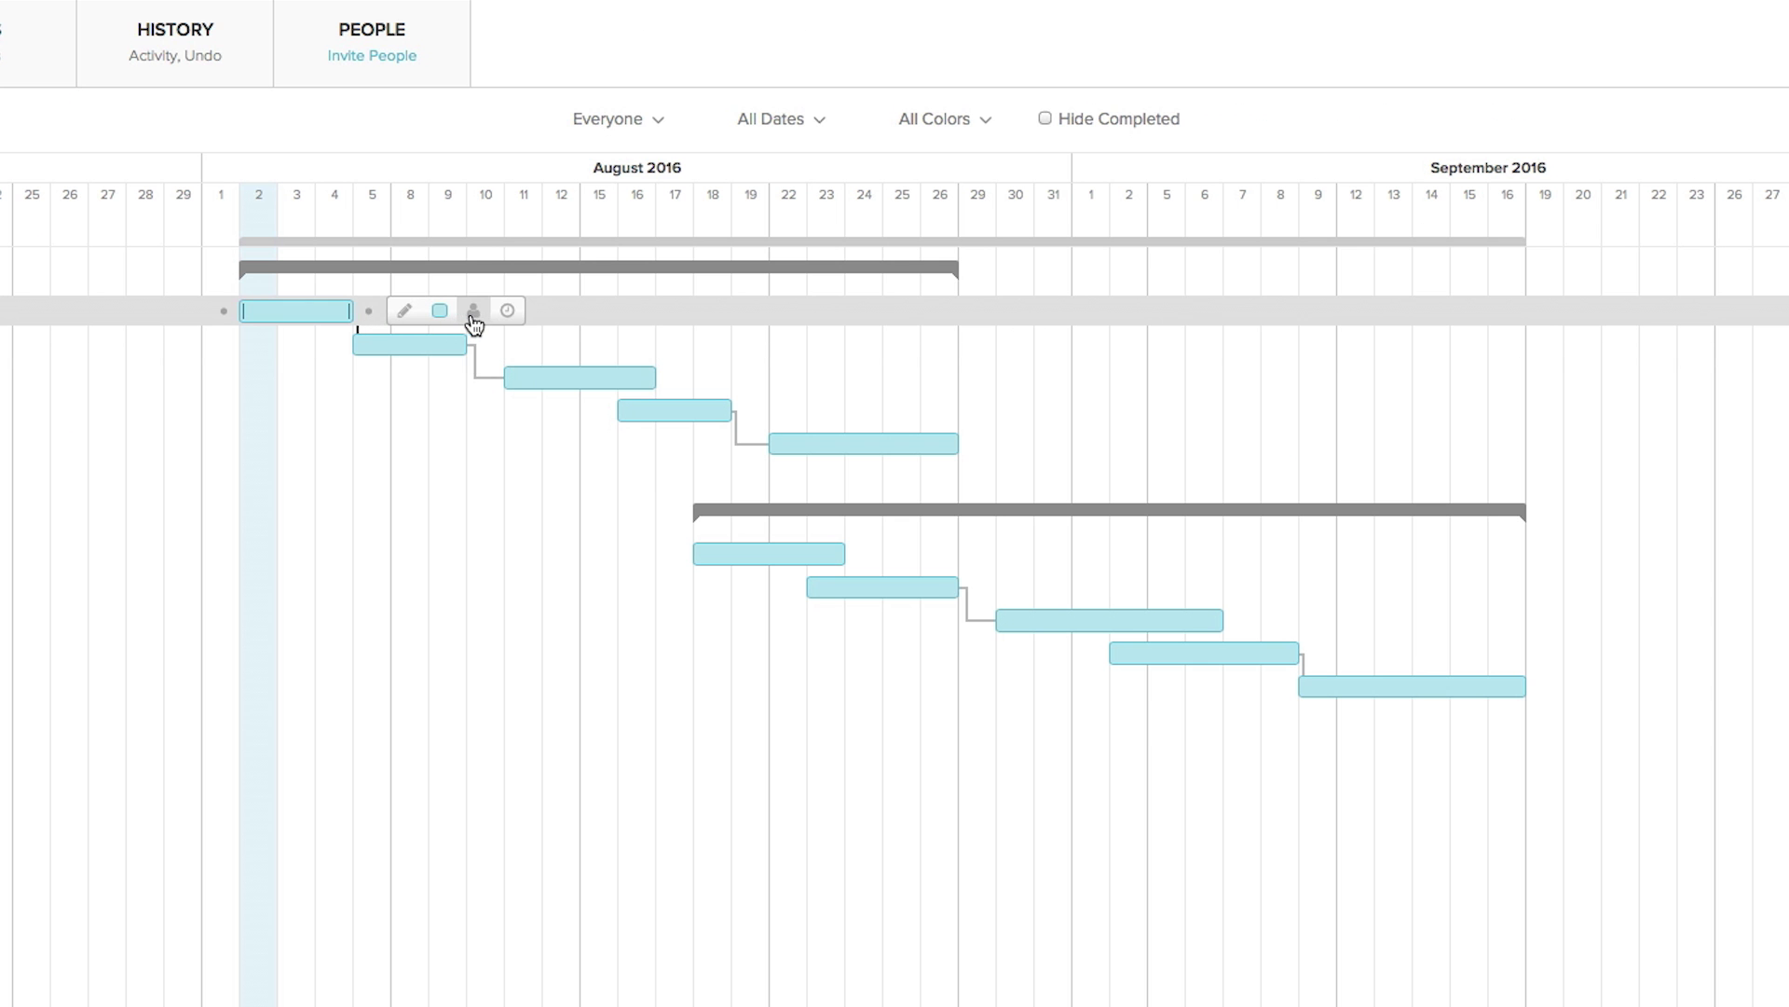
click(473, 314)
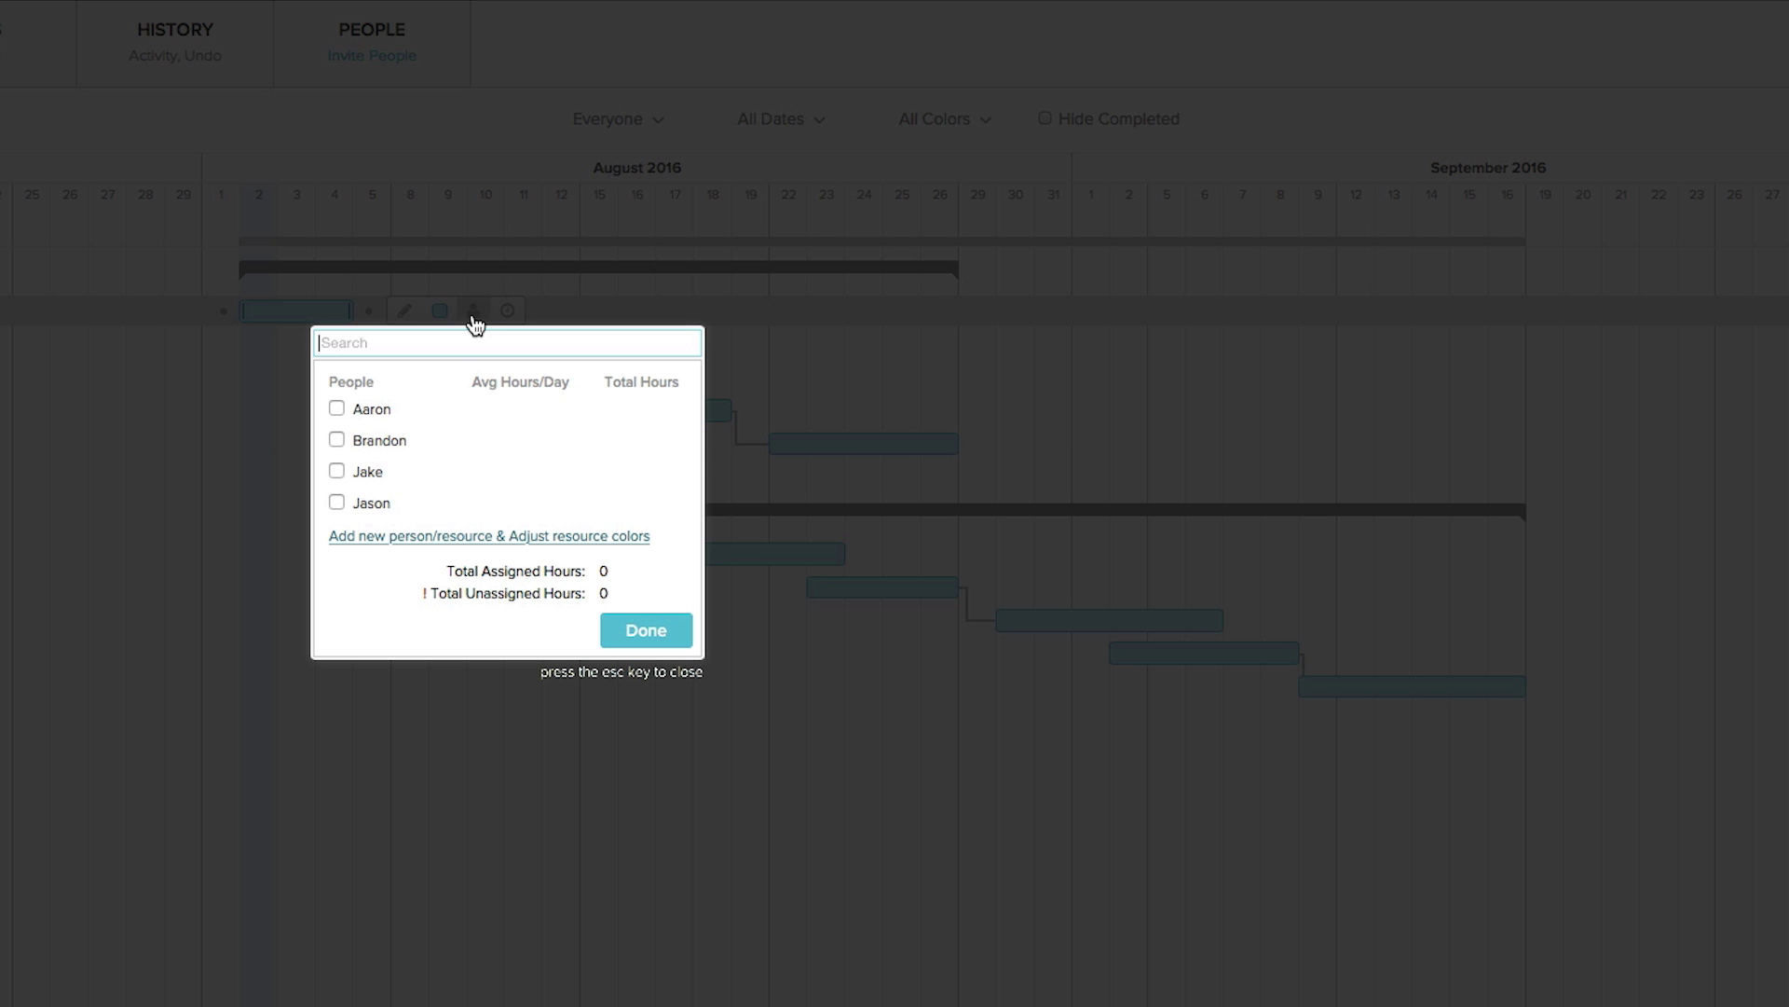
click(377, 412)
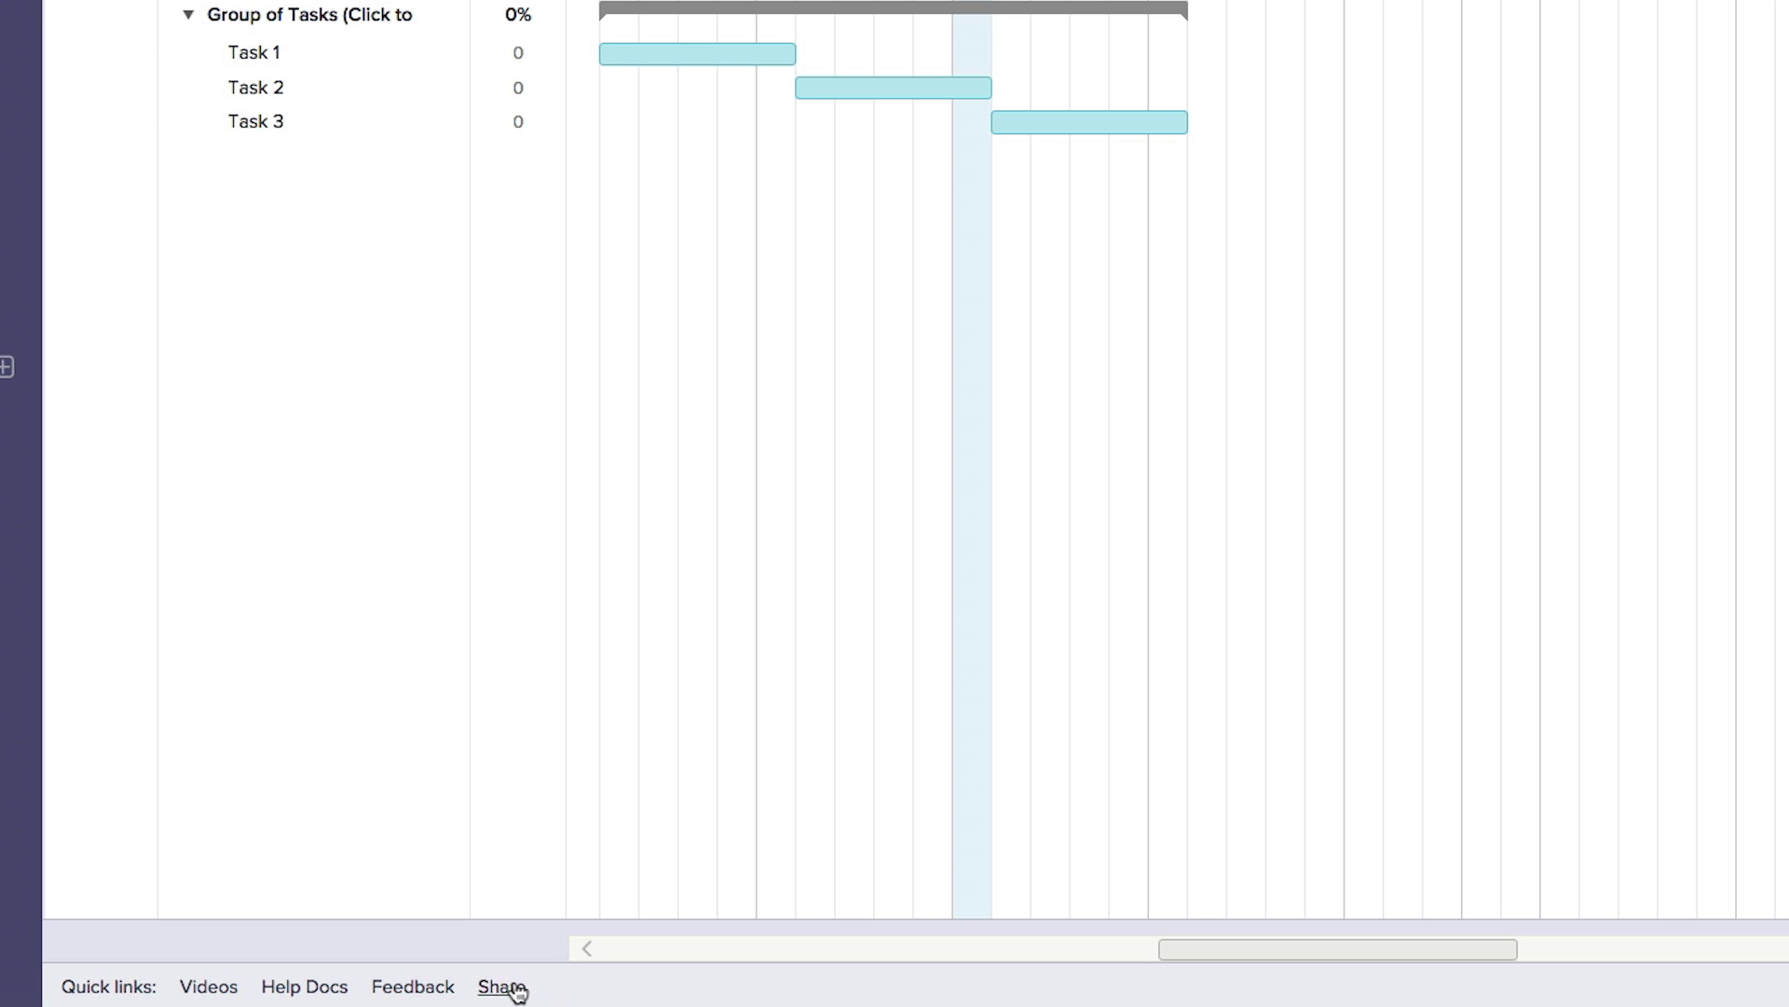
Step: Get a read-only chart link, then generate embed code for My Awesome New Gantt Chart
click(514, 990)
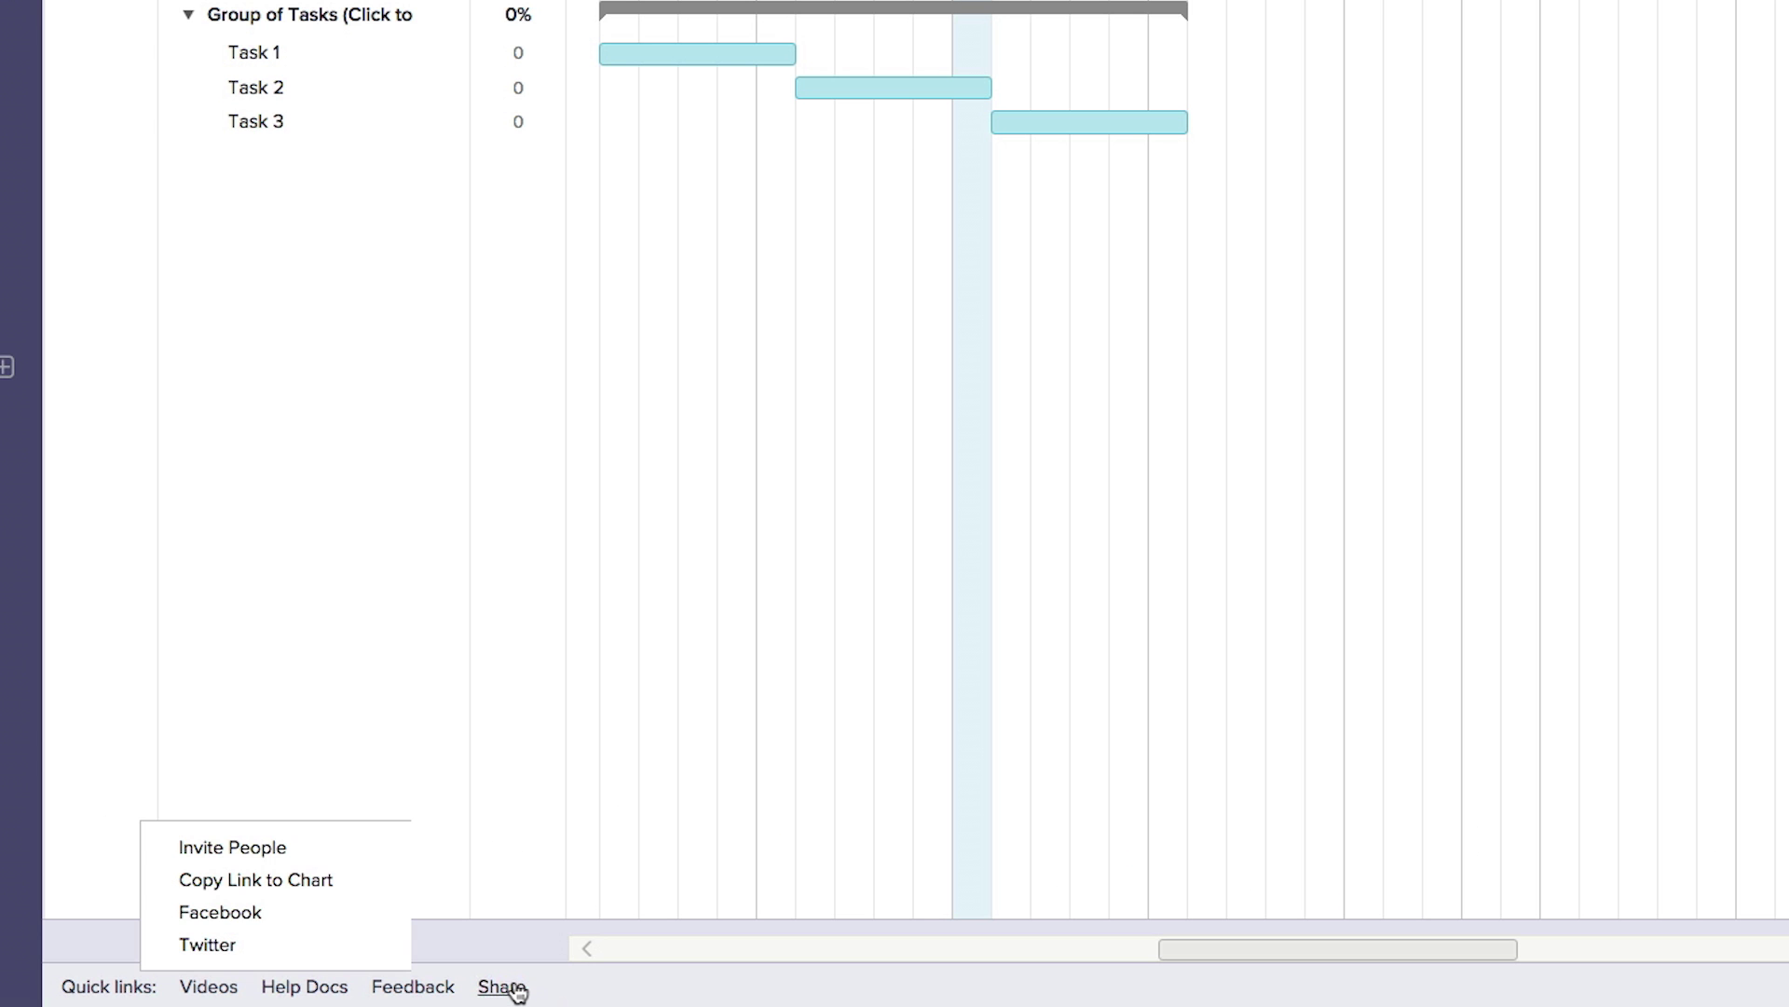
click(357, 879)
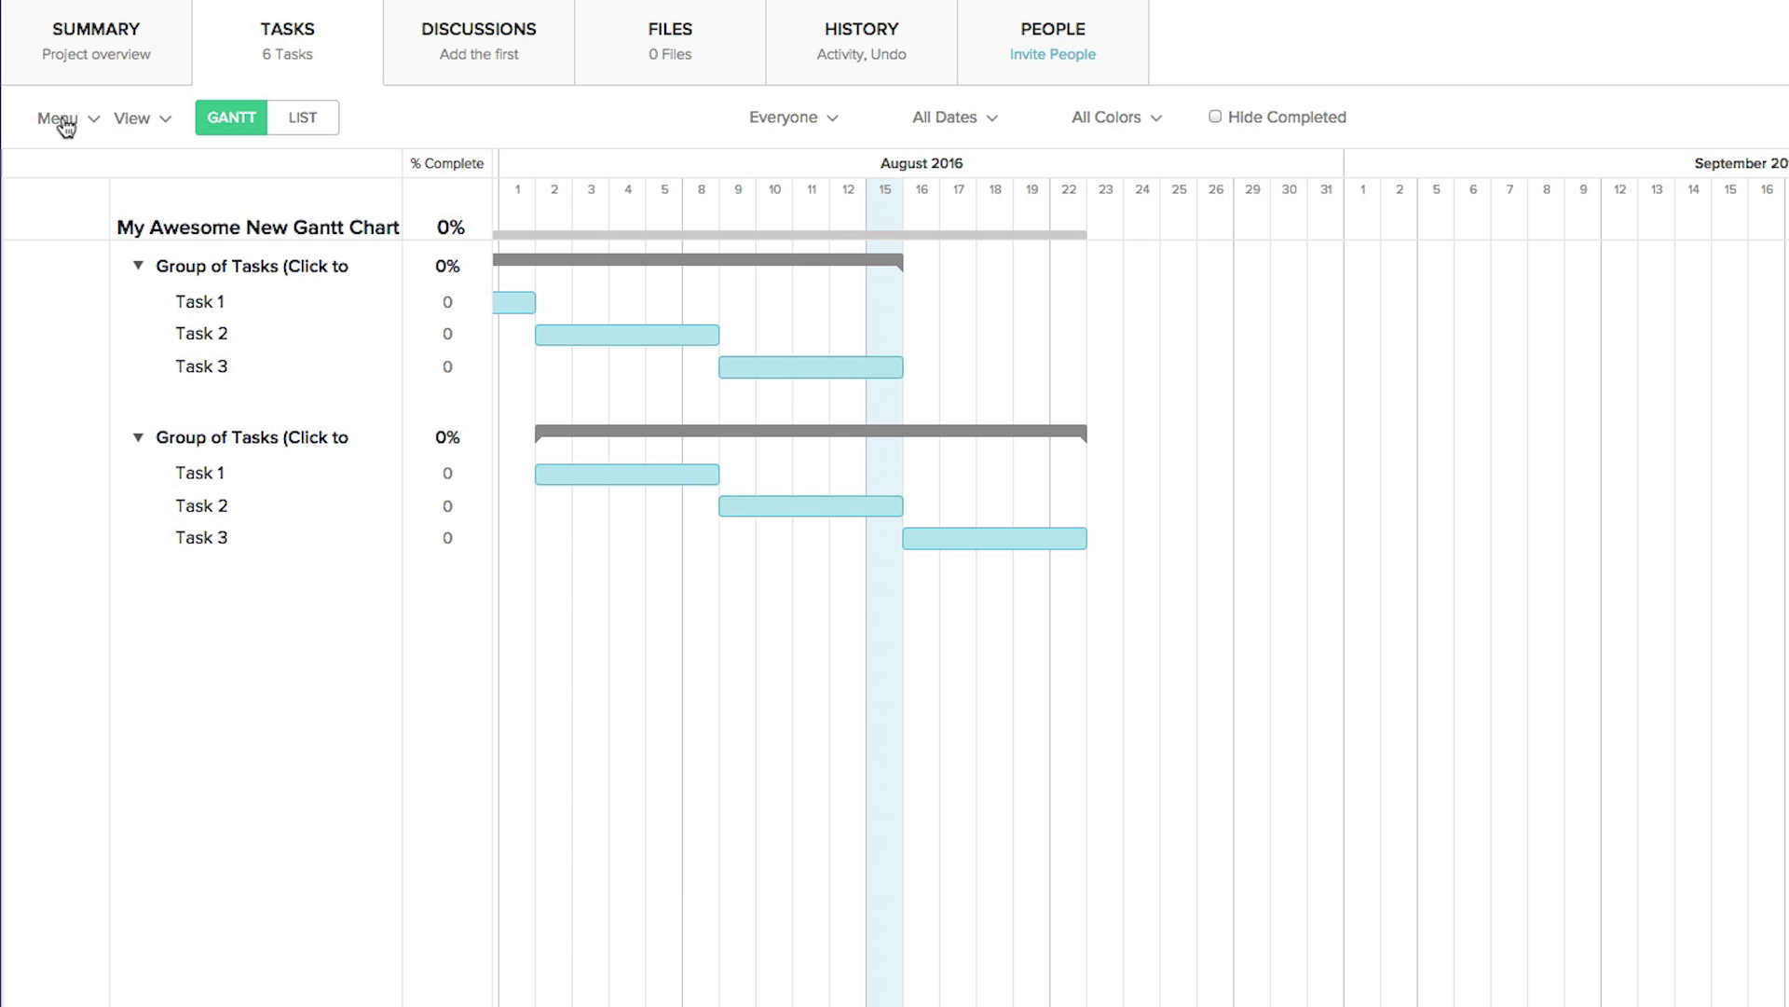
click(59, 121)
click(68, 639)
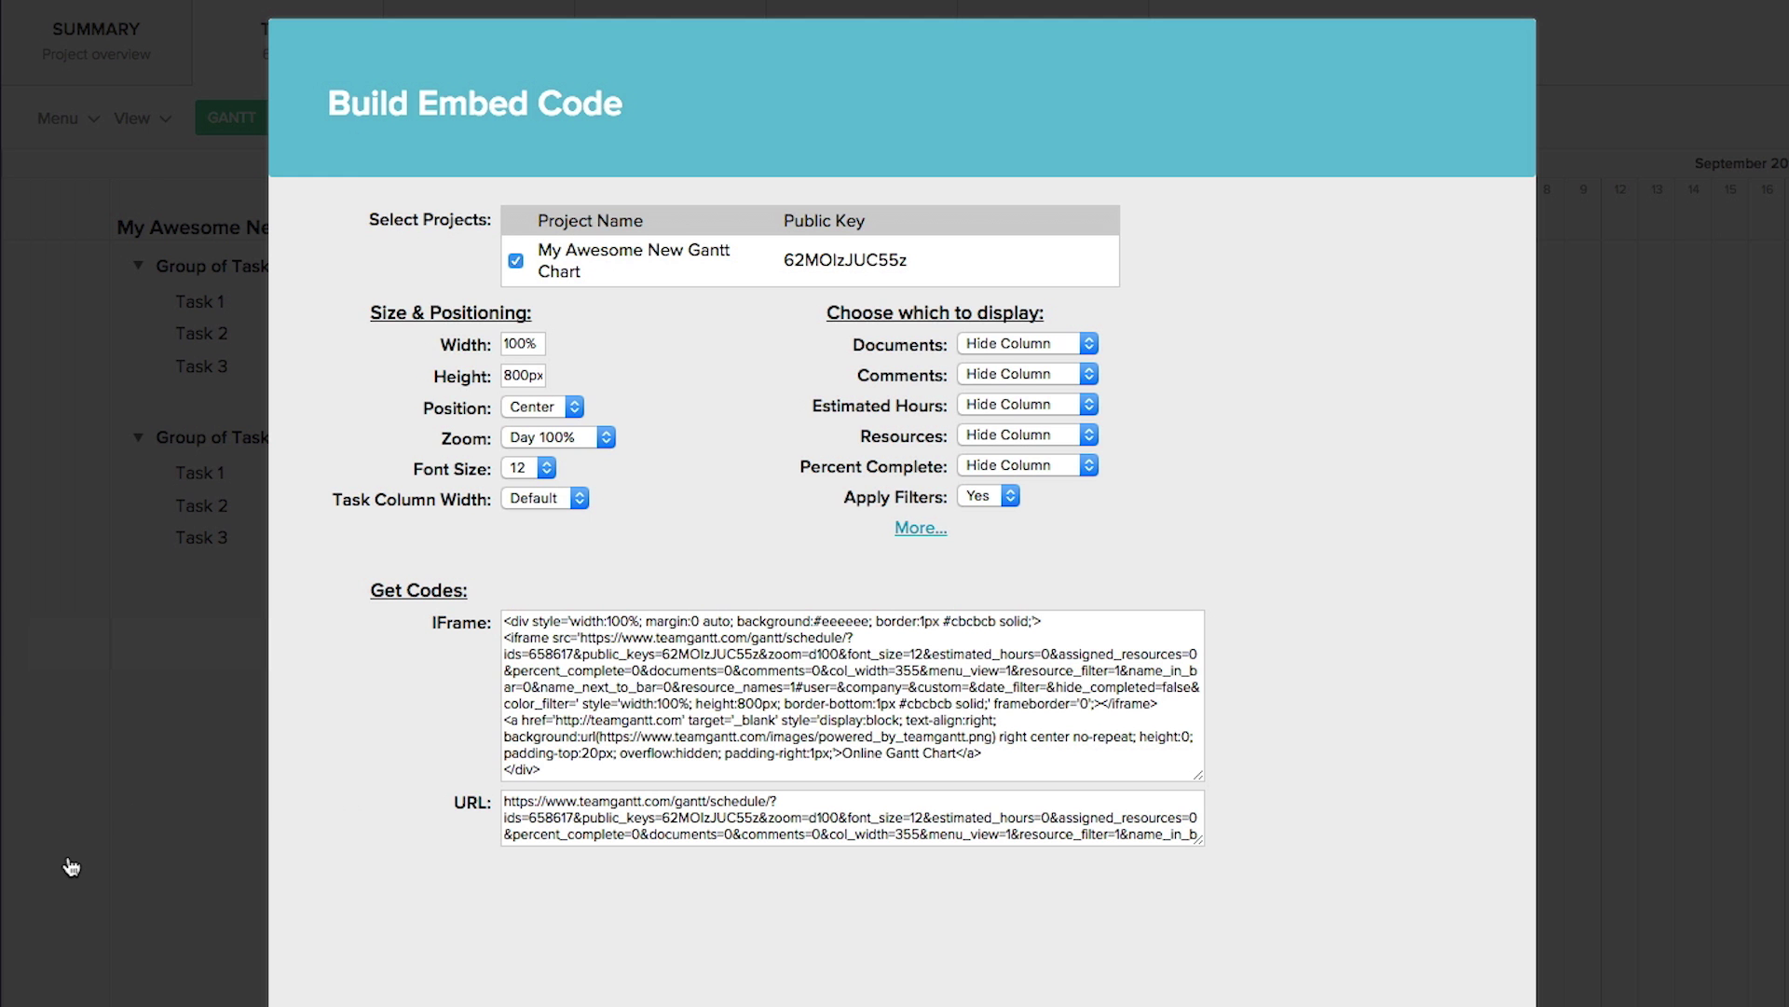